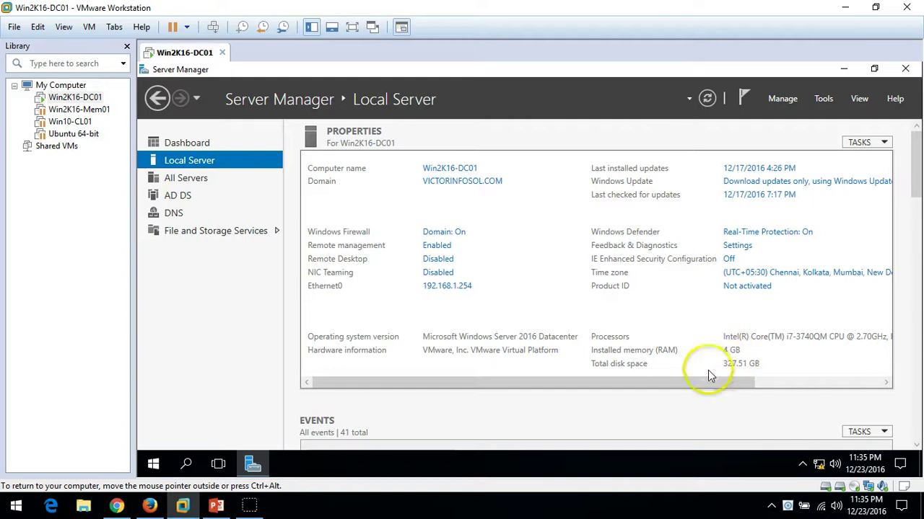
# Look over the full width of the local server's properties and open Computer Management on Win2K16-DC01.
pyautogui.click(798, 383)
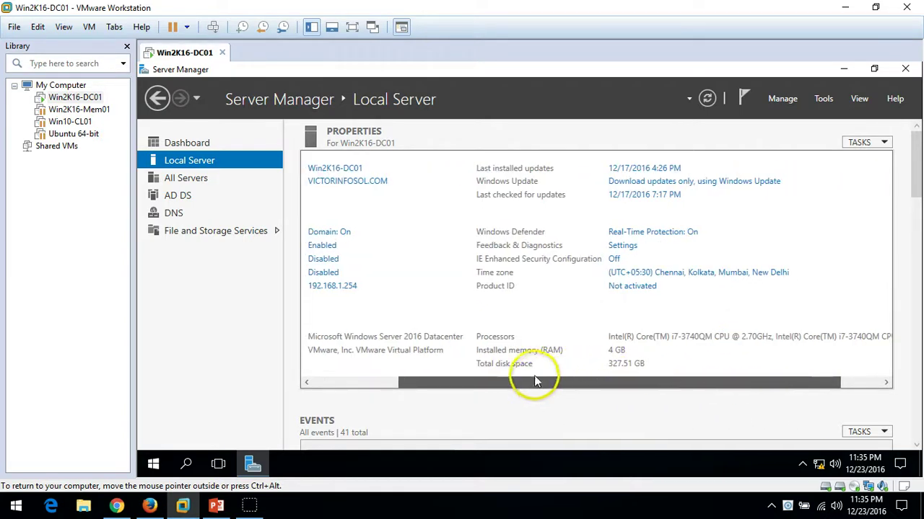
pyautogui.moveTo(536, 382); pyautogui.dragTo(447, 382)
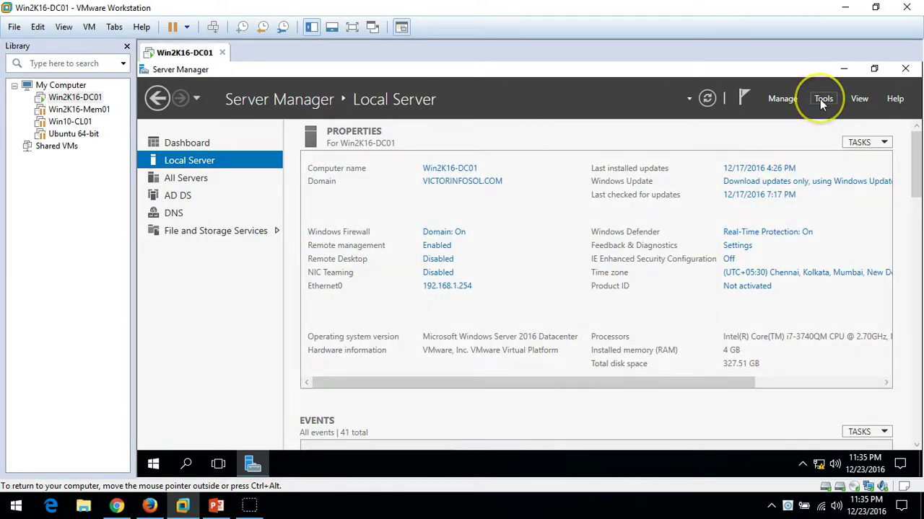
pyautogui.rightClick(153, 465)
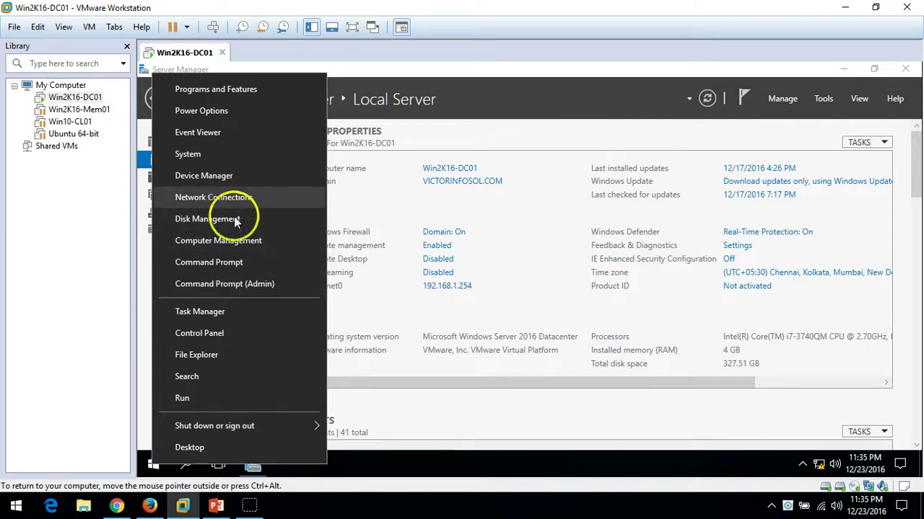
pyautogui.click(239, 241)
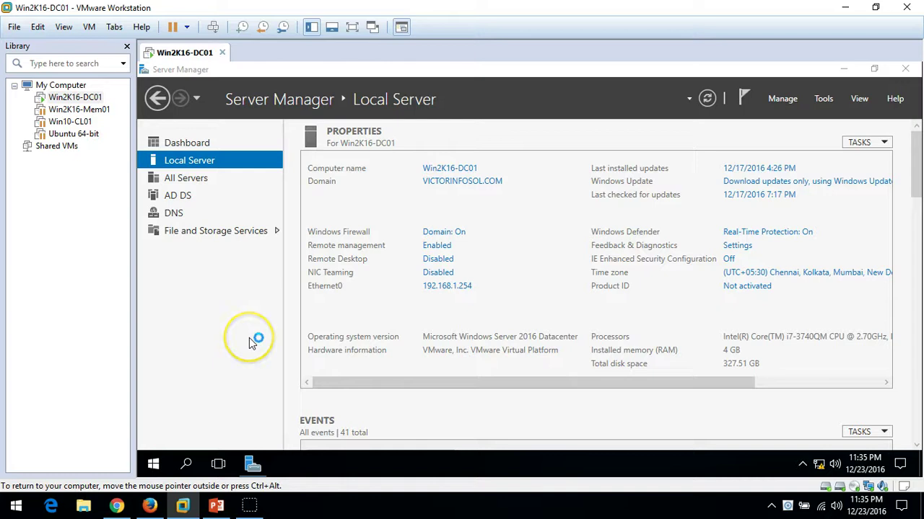
# Examine the Win2K16 (C:) and Backup (D:) drives under This PC in File Explorer and close its window.
pyautogui.click(153, 466)
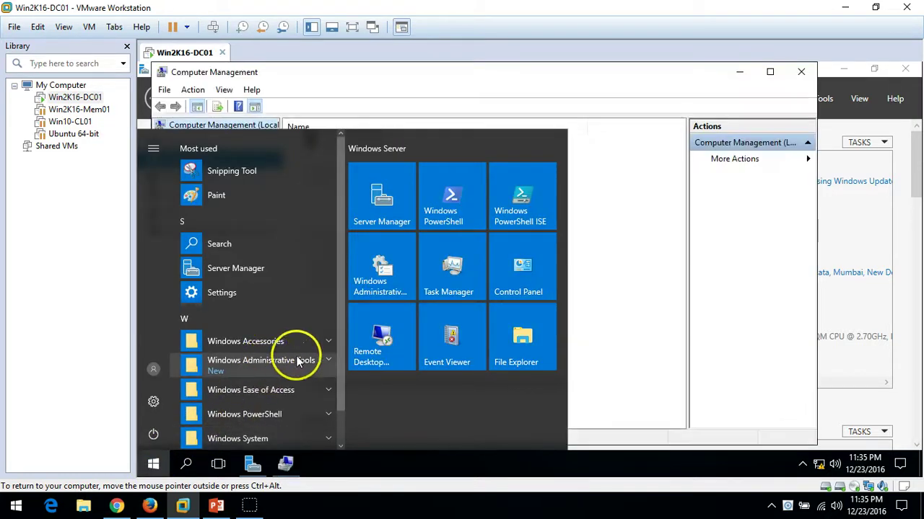
pyautogui.click(531, 339)
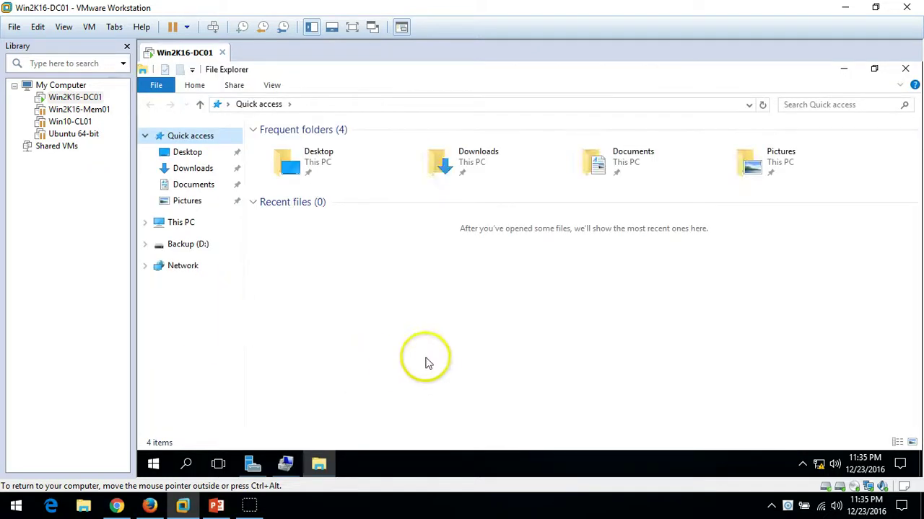
pyautogui.click(186, 223)
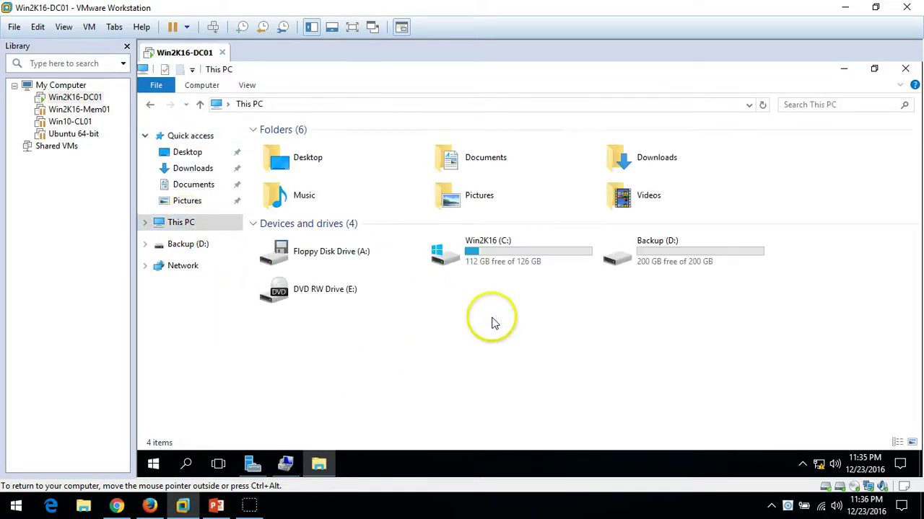
pyautogui.click(523, 261)
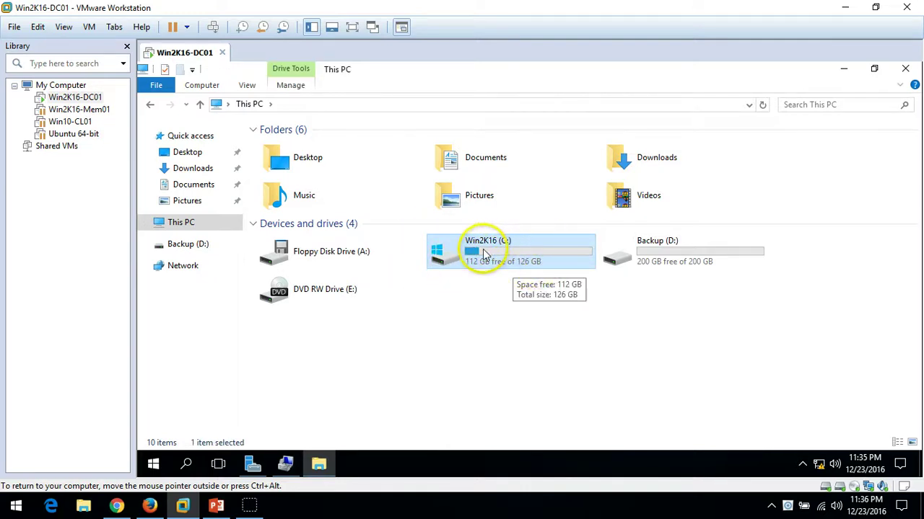
pyautogui.doubleClick(485, 255)
pyautogui.hotkey('alt', 'Left')
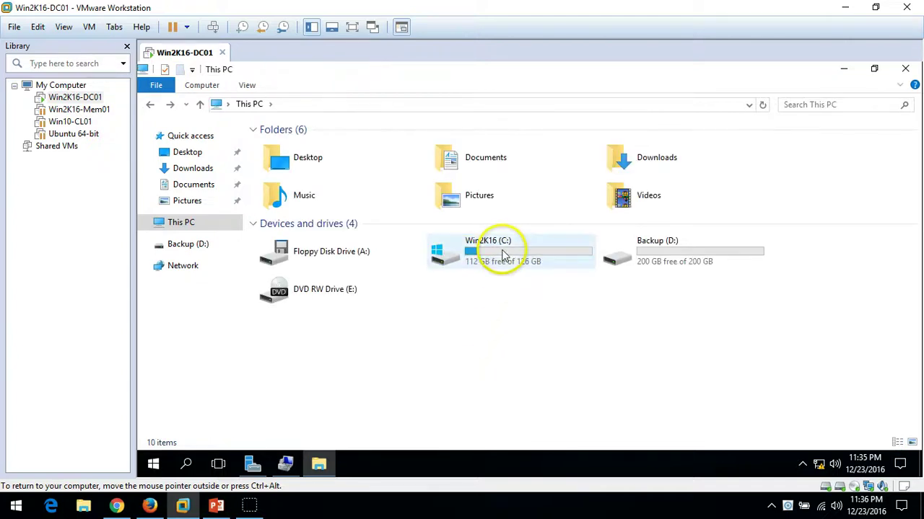
pyautogui.click(674, 253)
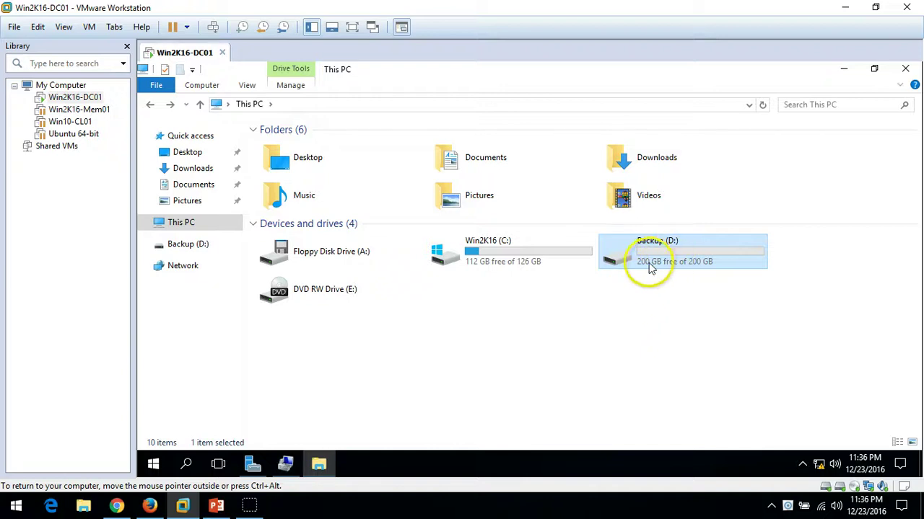
pyautogui.click(695, 356)
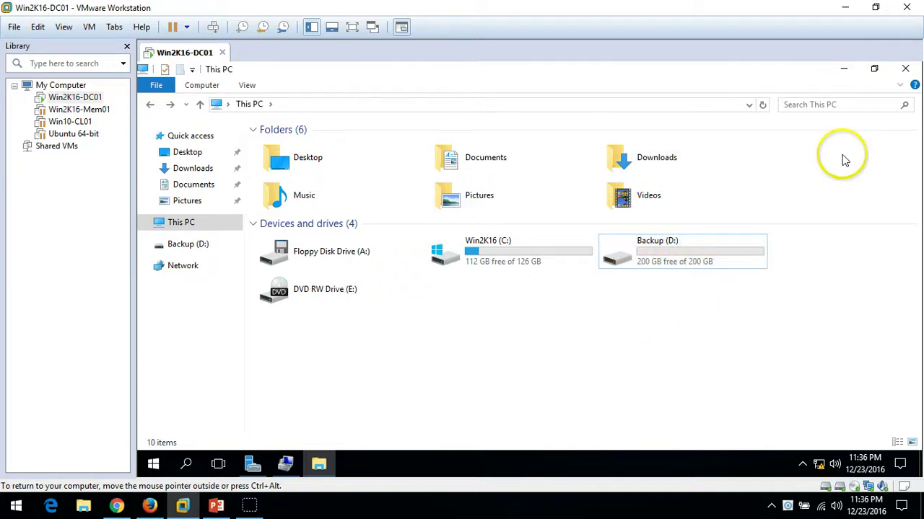
pyautogui.click(911, 70)
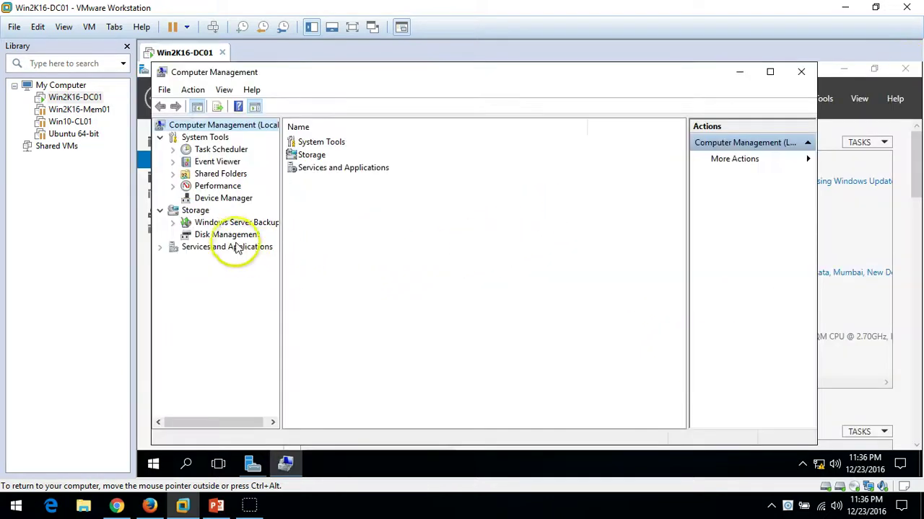
# Examine the partitions on Disk 0 and Disk 1 in a maximized Disk Management view and close Computer Management.
pyautogui.click(229, 235)
pyautogui.click(770, 72)
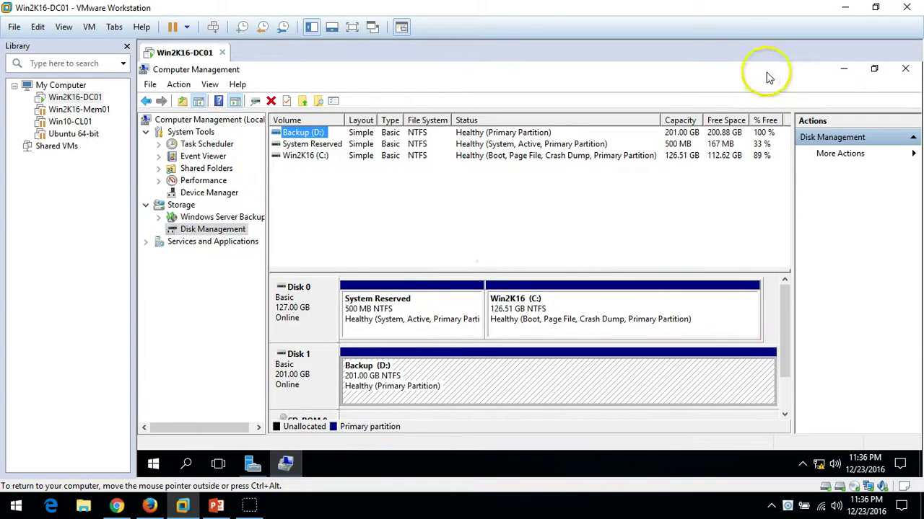
pyautogui.moveTo(442, 272); pyautogui.dragTo(432, 200)
pyautogui.click(314, 321)
pyautogui.click(390, 319)
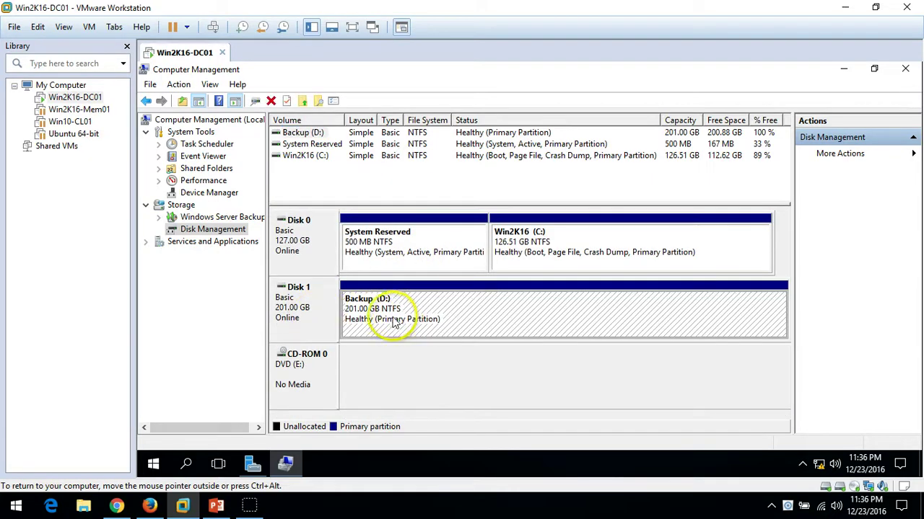
pyautogui.click(905, 69)
# Review the demo environment slide in the PowerPoint slide show and return to Server Manager in the virtual machine.
pyautogui.click(216, 506)
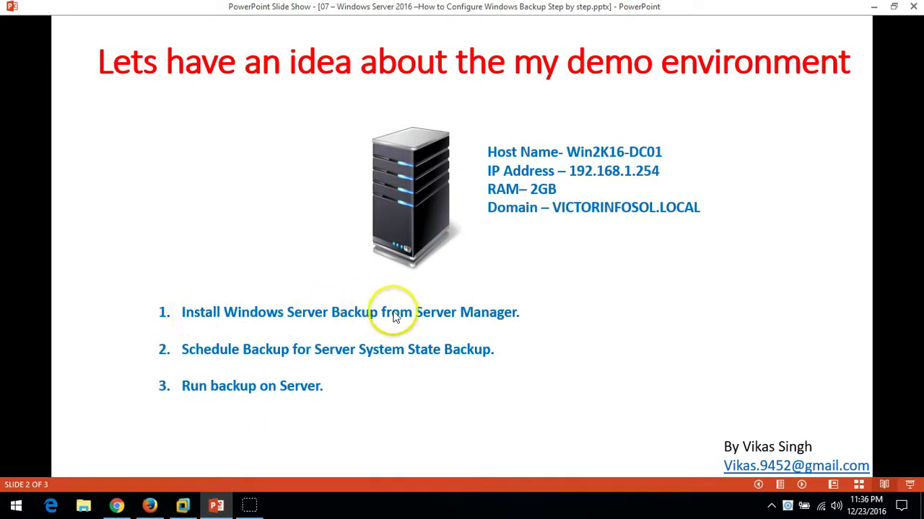
pyautogui.click(216, 507)
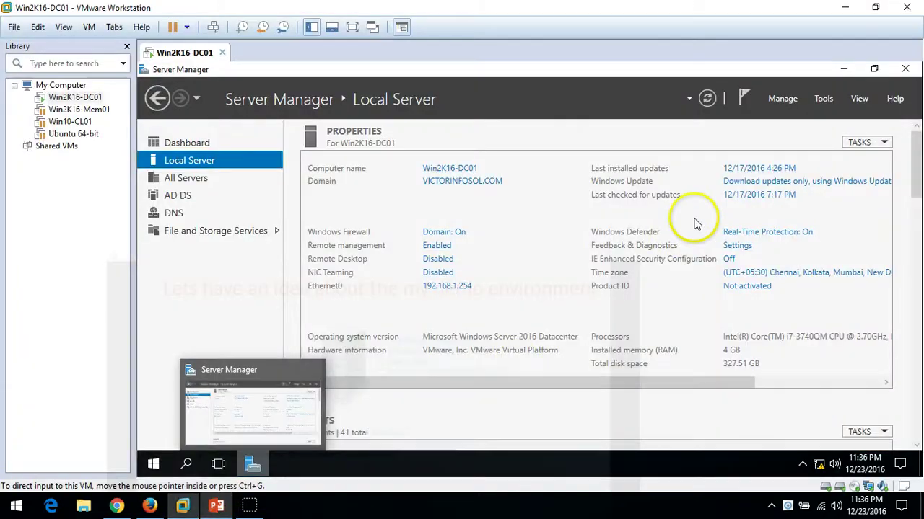
pyautogui.click(785, 102)
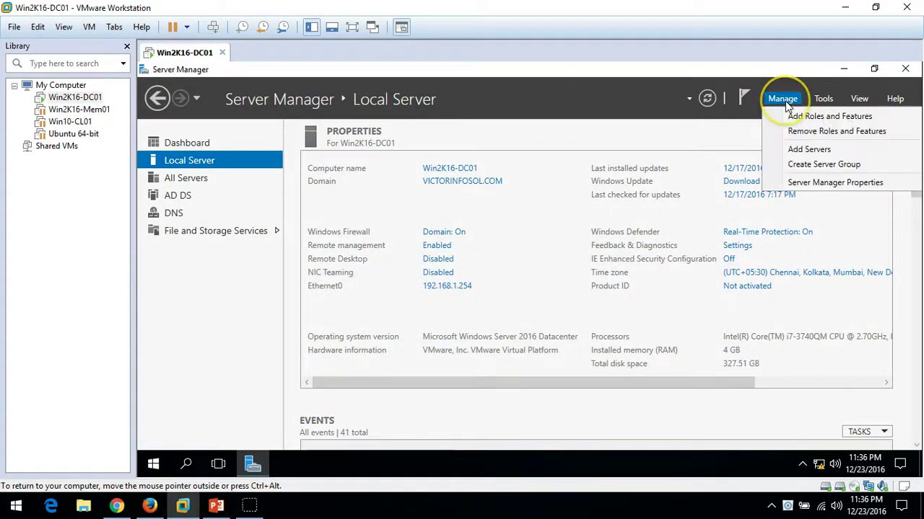
pyautogui.click(445, 100)
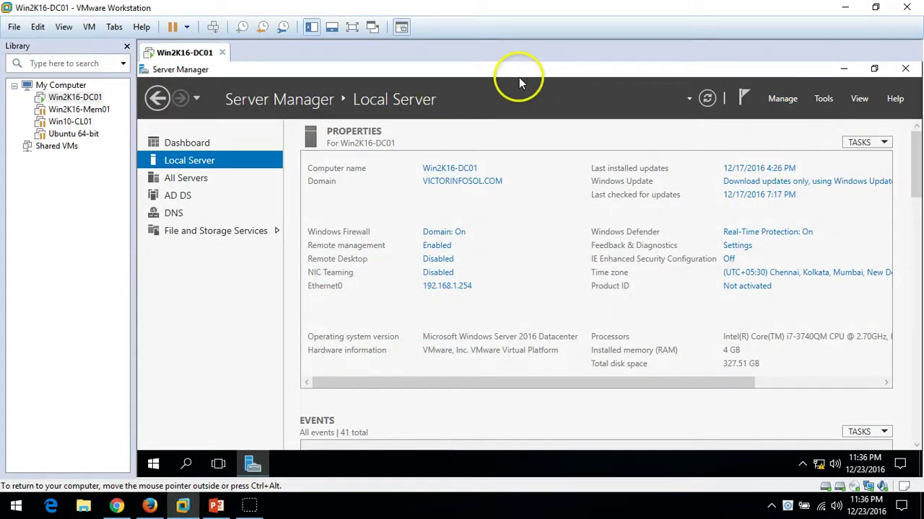
# Start the Add Roles and Features Wizard with a role-based or feature-based installation on server Win2K16-DC01.VICTORINFOSOL.COM from the server pool.
pyautogui.click(785, 98)
pyautogui.click(828, 119)
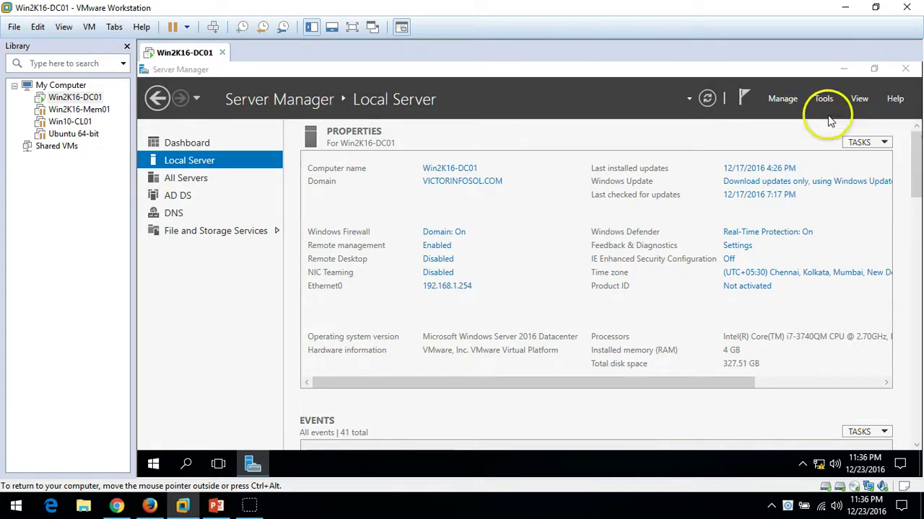
pyautogui.doubleClick(526, 142)
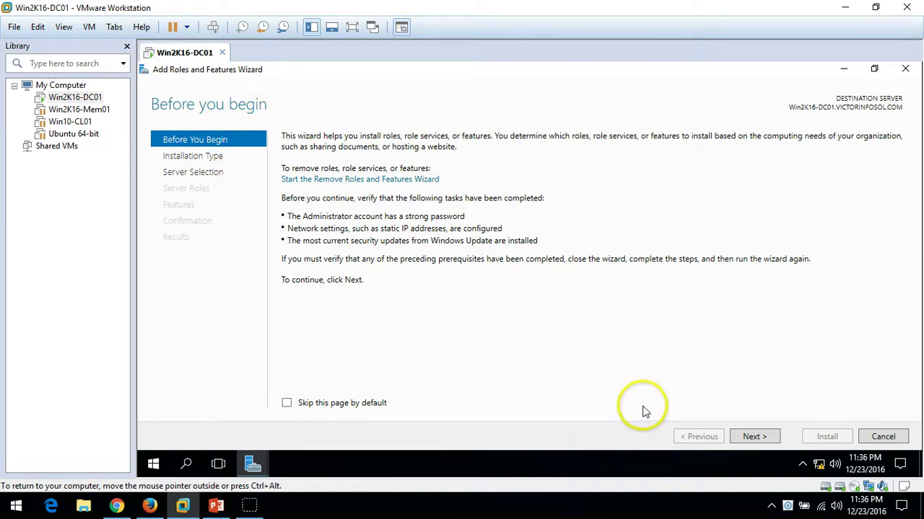
pyautogui.click(754, 438)
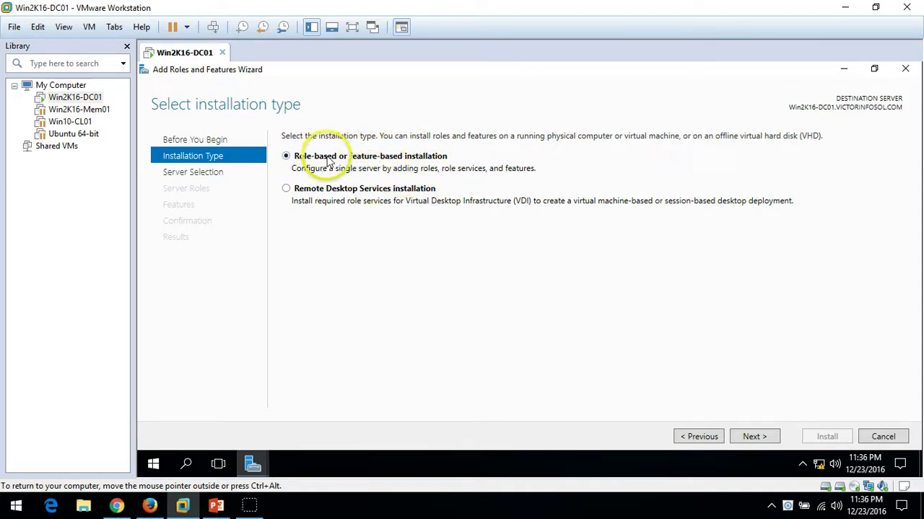
pyautogui.click(752, 436)
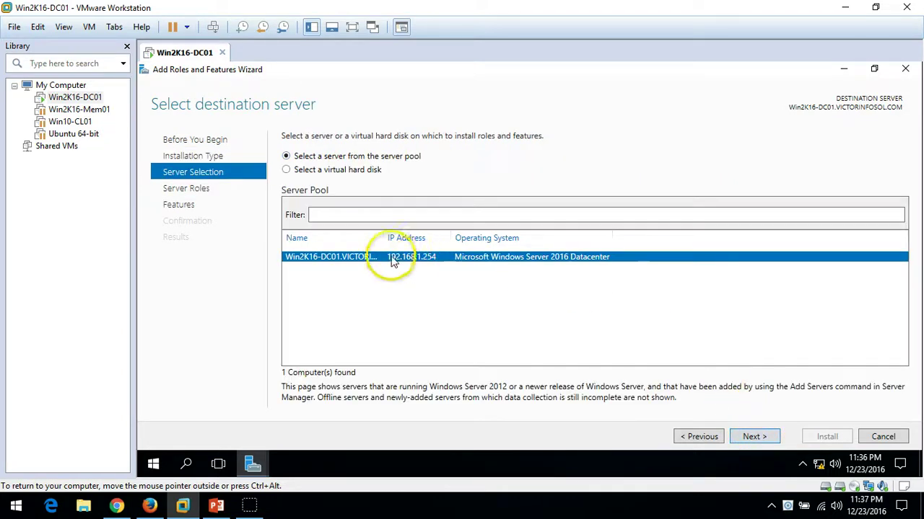
pyautogui.moveTo(388, 238); pyautogui.dragTo(436, 238)
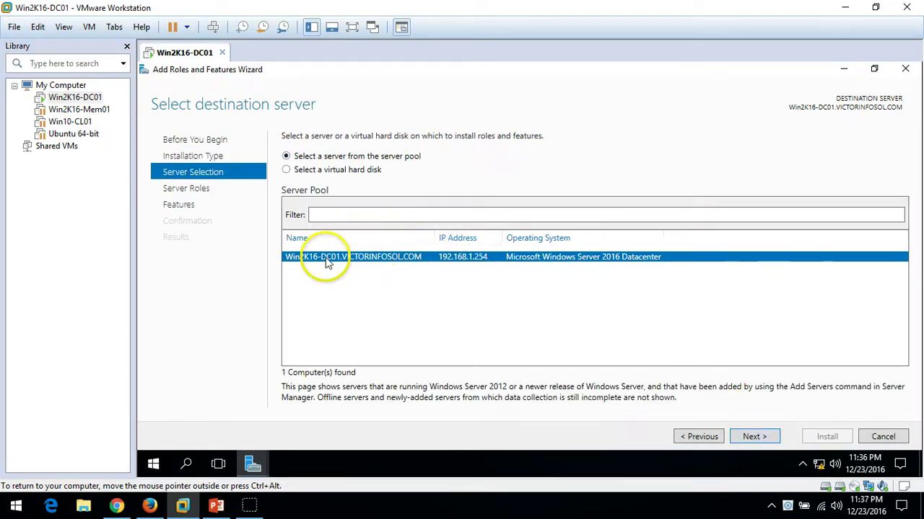
pyautogui.click(766, 436)
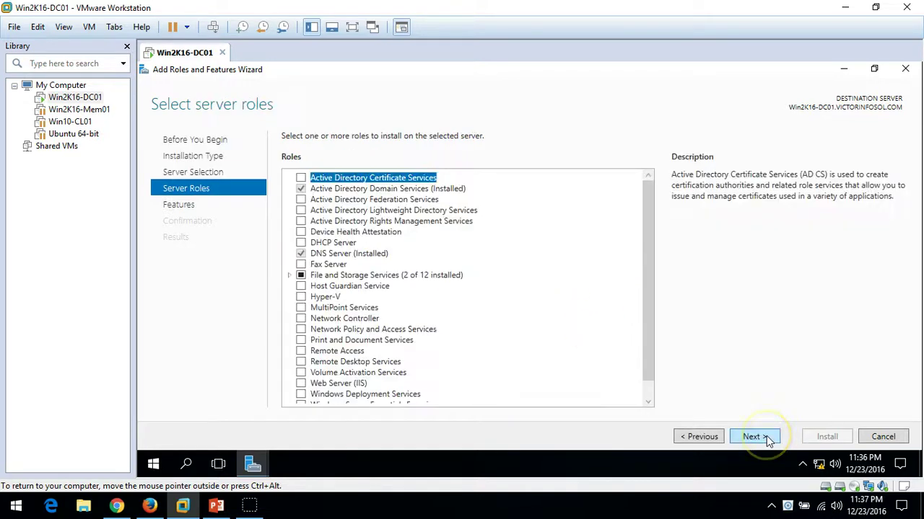
# Install the Windows Server Backup feature without adding any server roles, and close the wizard.
pyautogui.scroll(-1, 645, 231)
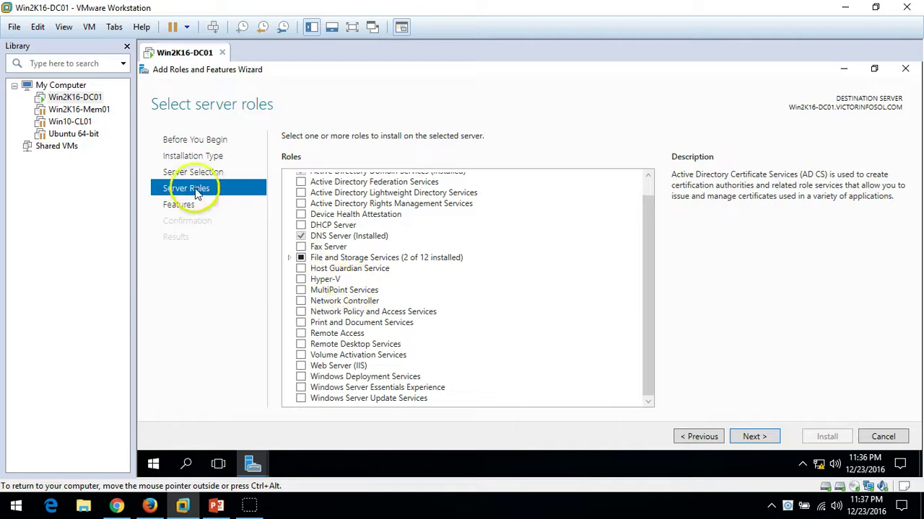
pyautogui.click(751, 438)
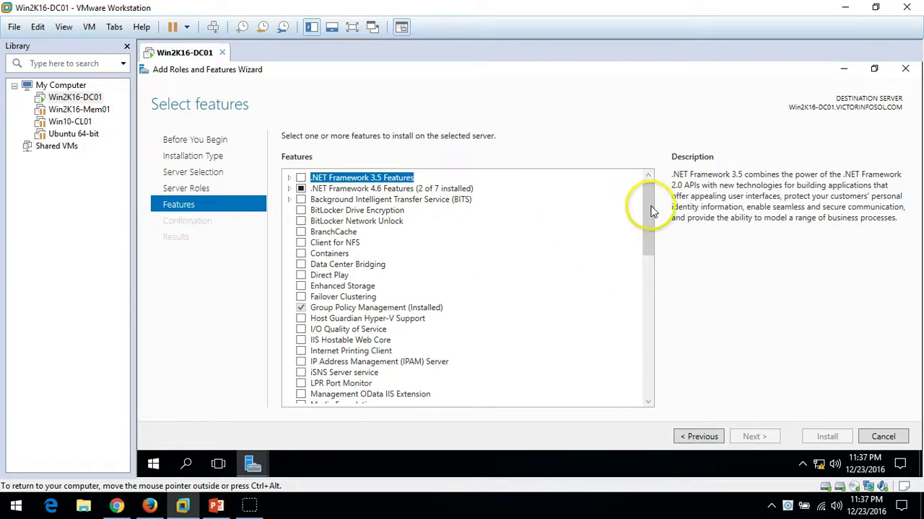
pyautogui.moveTo(649, 209); pyautogui.dragTo(645, 397)
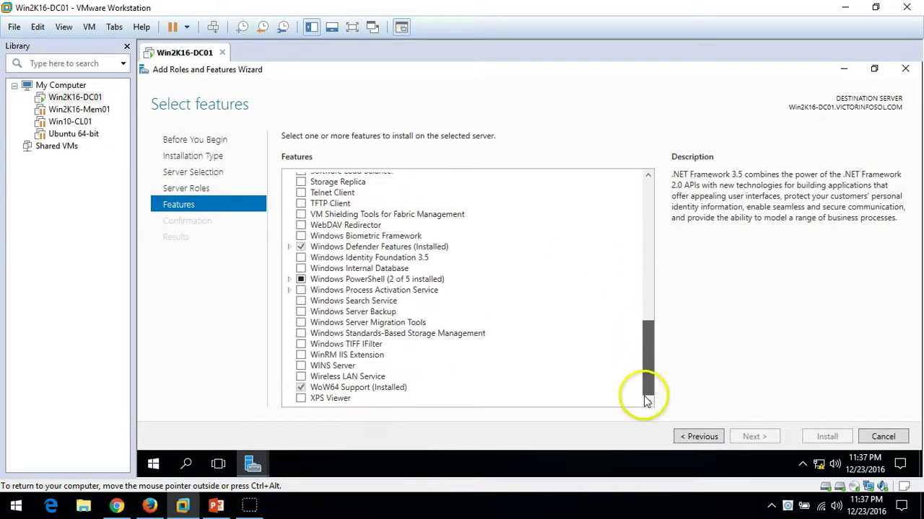
pyautogui.click(301, 313)
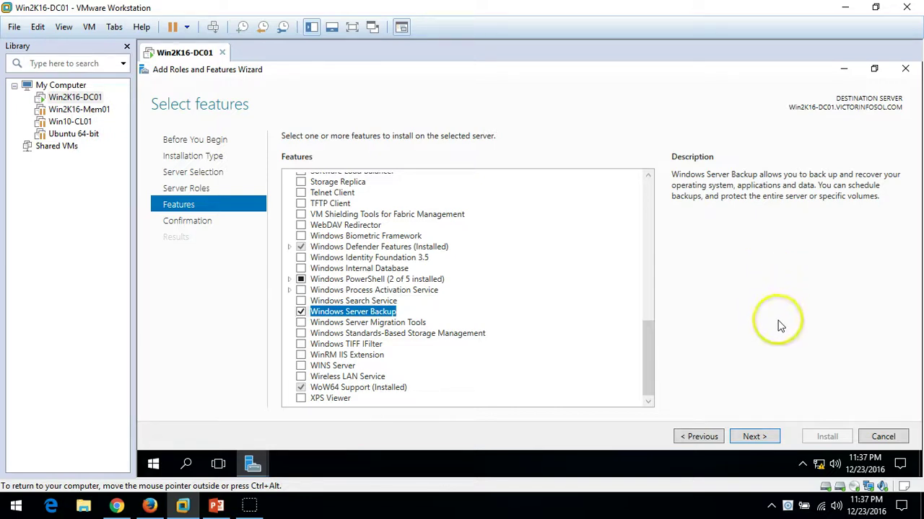
pyautogui.click(757, 438)
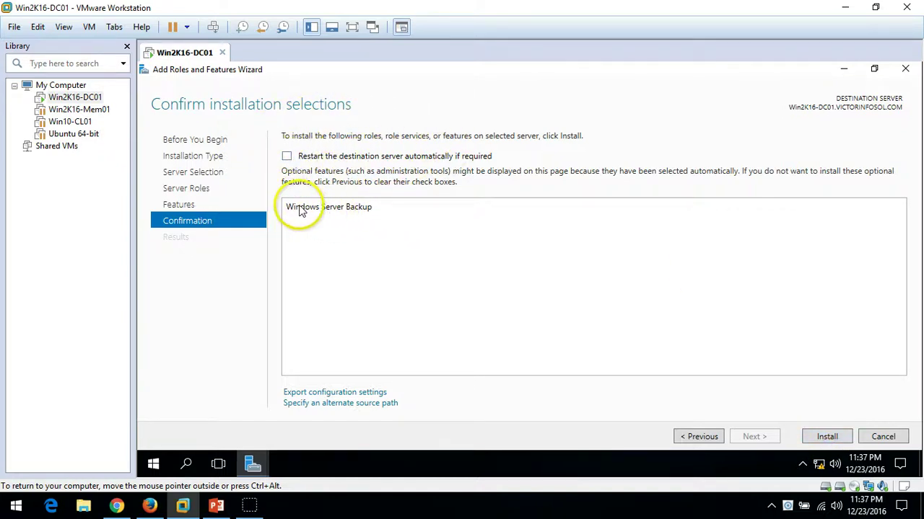
pyautogui.click(828, 438)
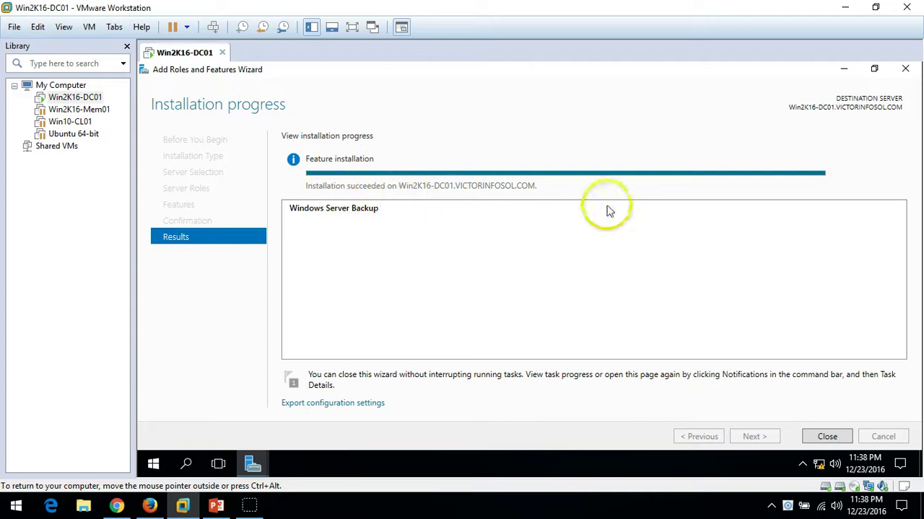
pyautogui.click(827, 437)
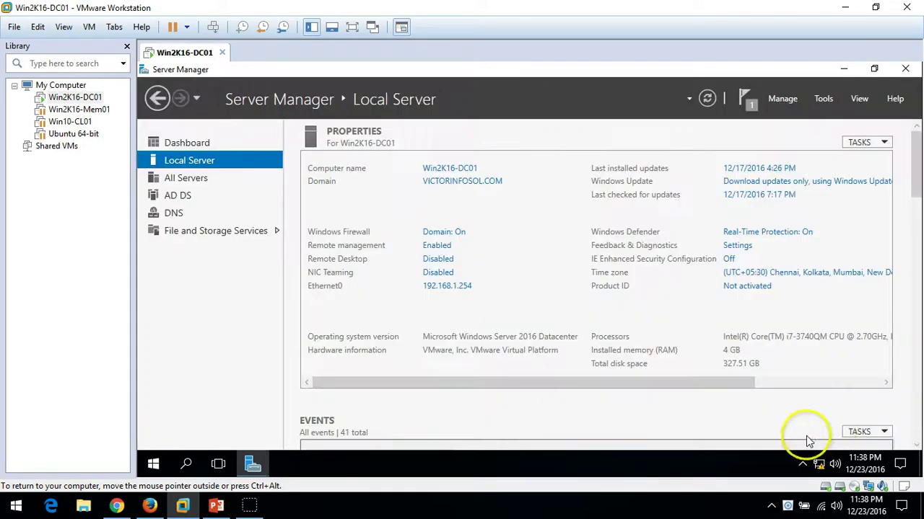
# Open the Windows Server Backup console from the Server Manager dashboard.
pyautogui.click(167, 147)
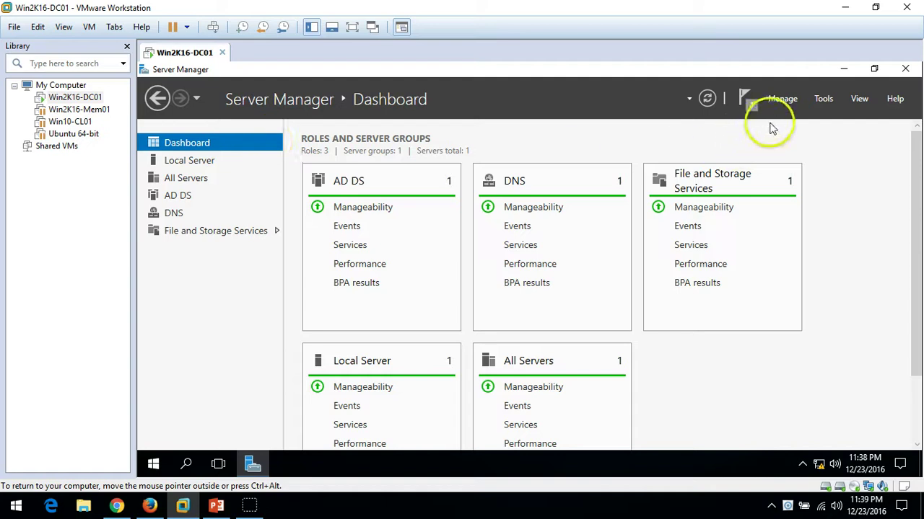
pyautogui.click(822, 101)
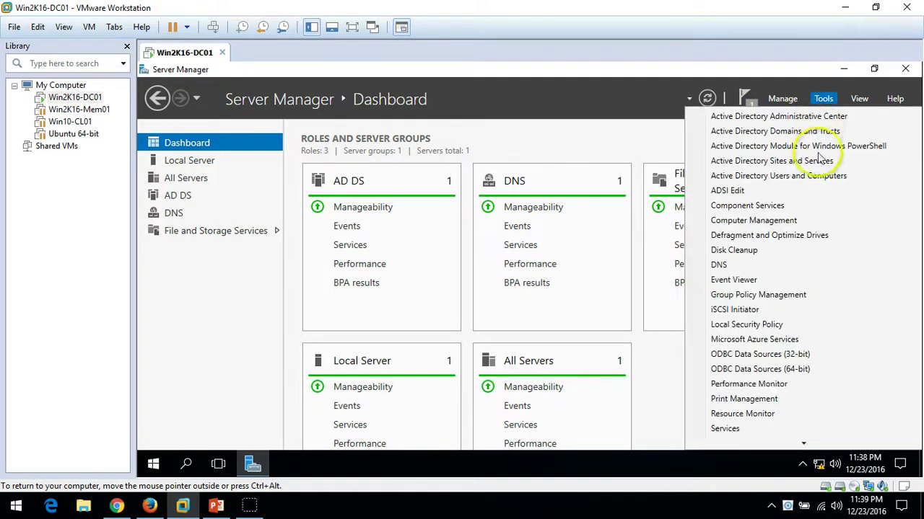
pyautogui.scroll(-1, 787, 375)
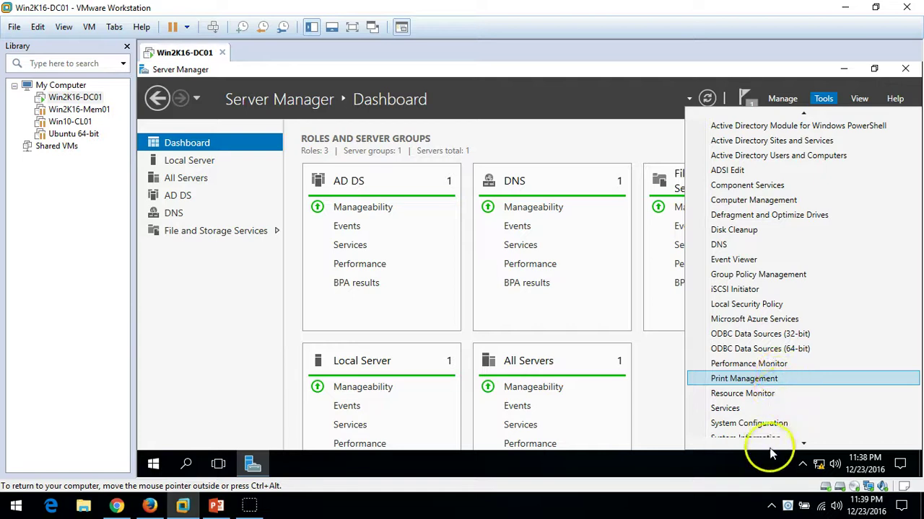
pyautogui.scroll(-5, 770, 453)
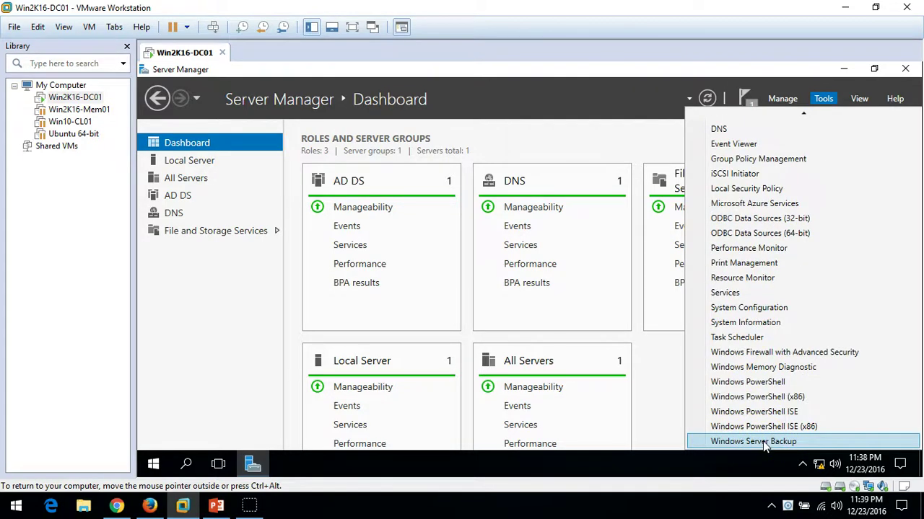
pyautogui.click(727, 441)
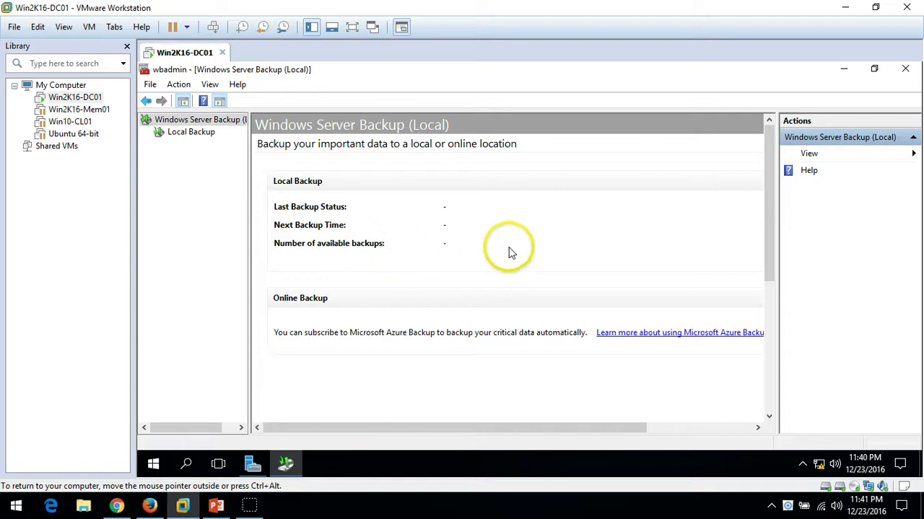
# Show Local Backup with the virtual machine in full screen and start the Backup Schedule Wizard up to the backup configuration choice.
pyautogui.click(191, 132)
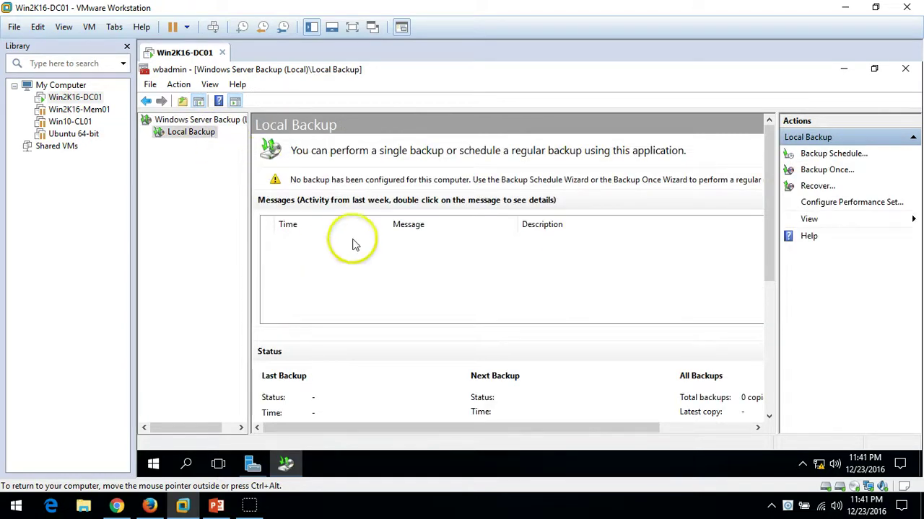
pyautogui.click(317, 172)
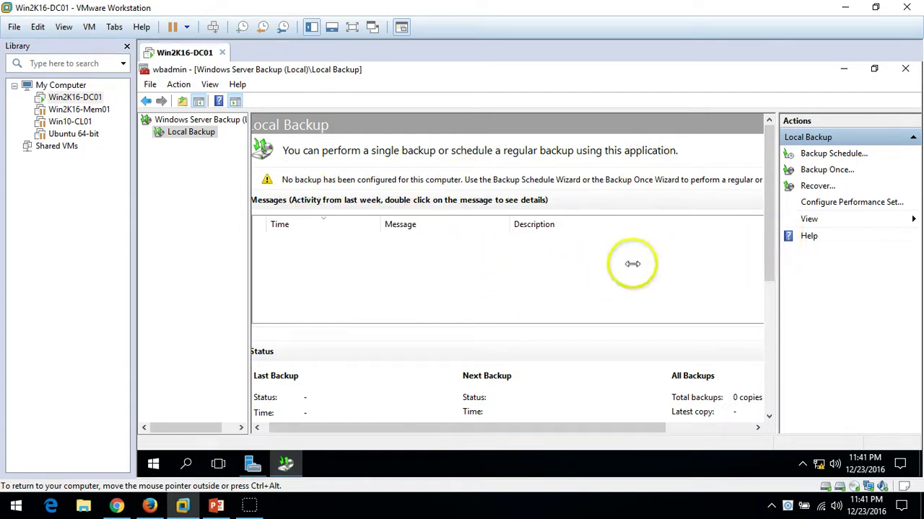
pyautogui.click(354, 31)
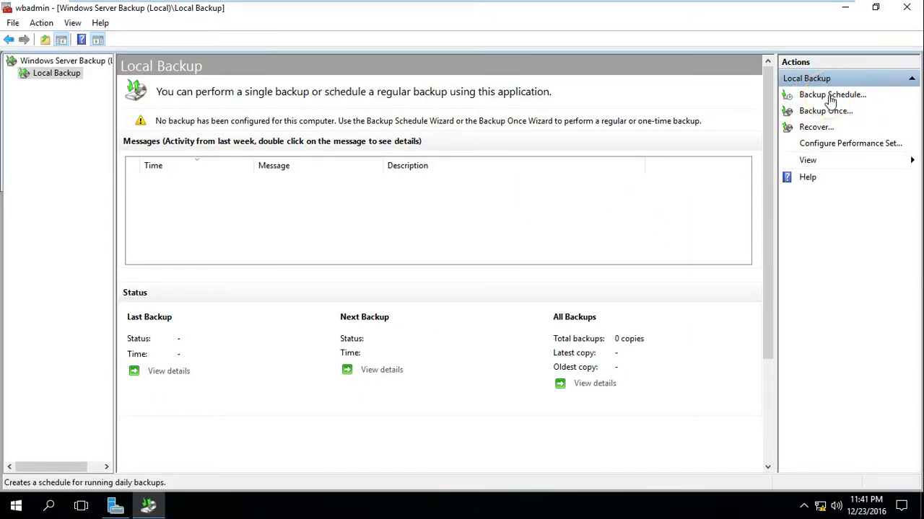
pyautogui.click(831, 101)
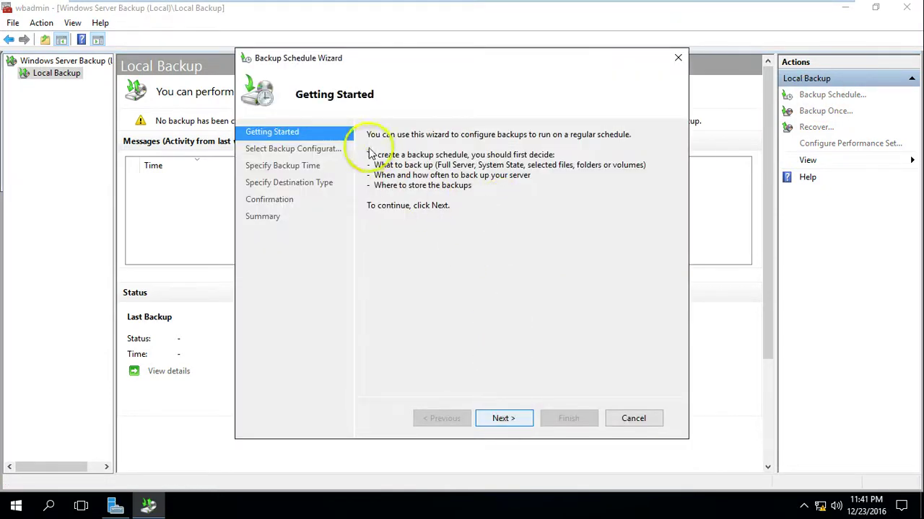
pyautogui.click(518, 424)
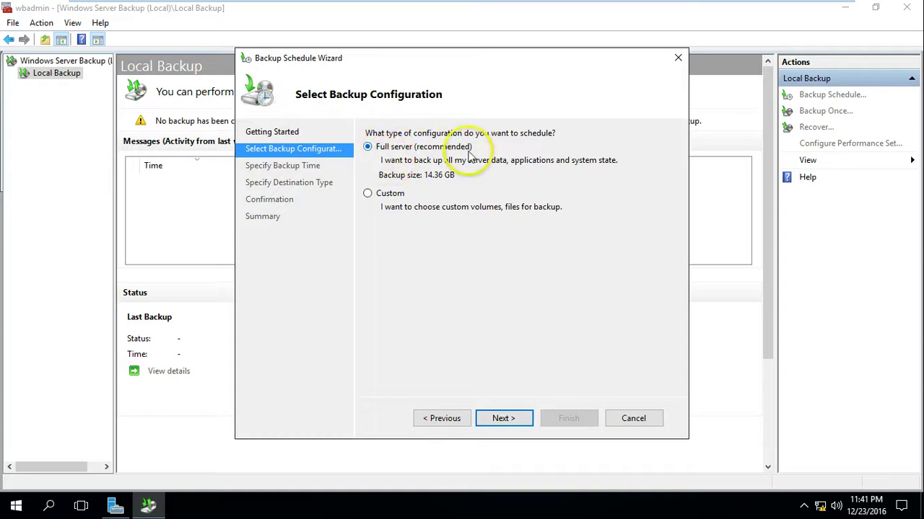
pyautogui.click(504, 419)
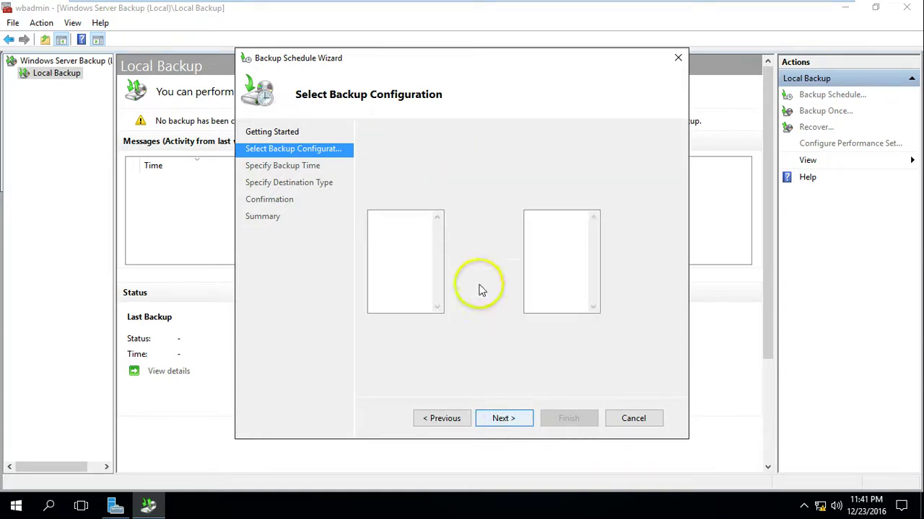
pyautogui.click(504, 420)
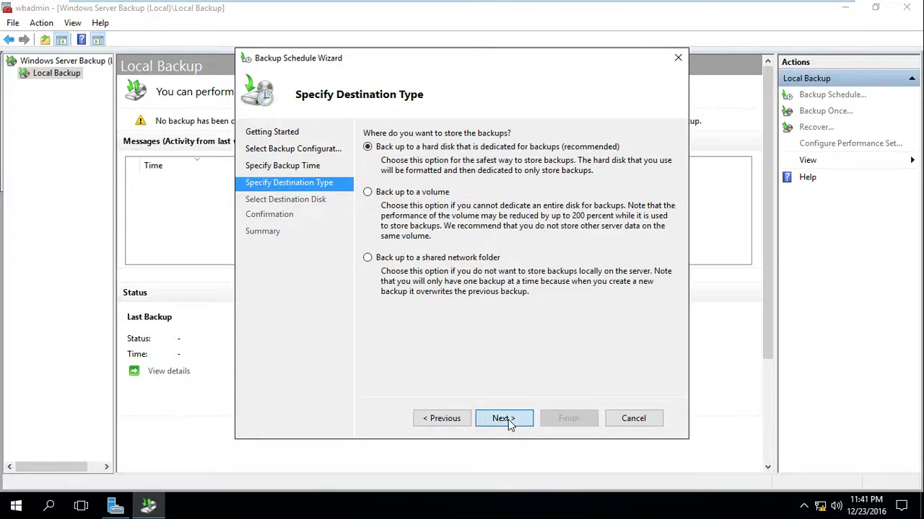
pyautogui.click(504, 418)
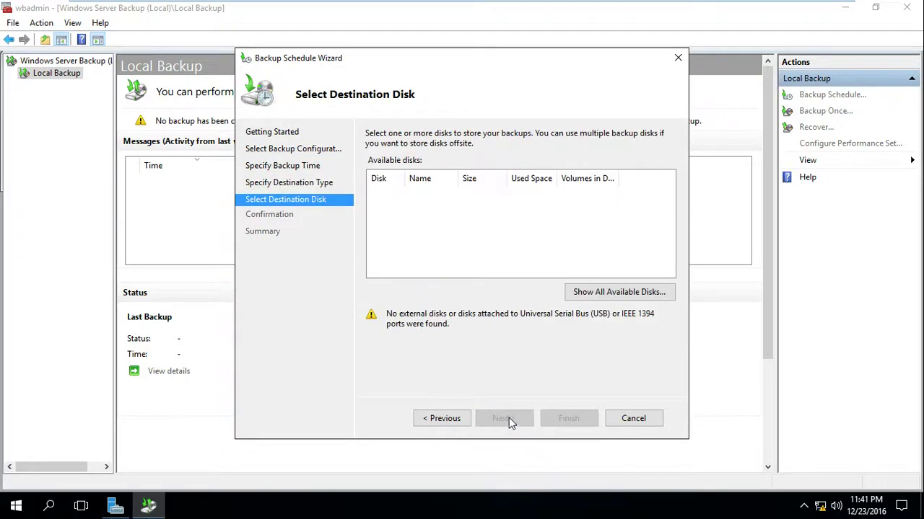
pyautogui.click(441, 419)
pyautogui.click(441, 419)
pyautogui.click(441, 419)
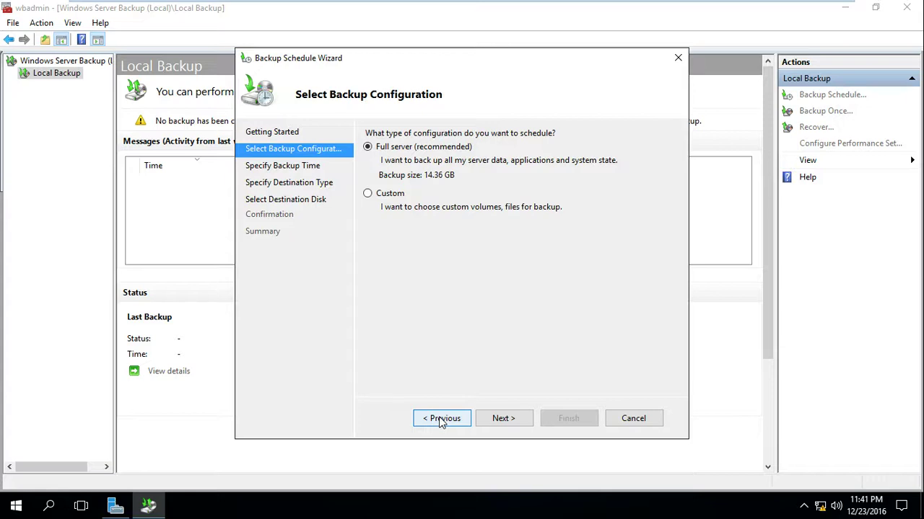
# Choose a custom backup configuration and add Bare metal recovery to the items for backup.
pyautogui.click(367, 195)
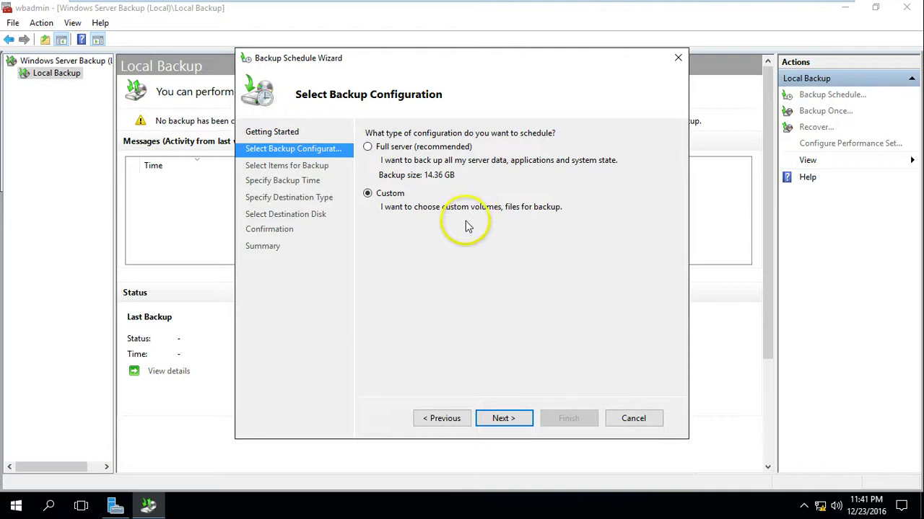
pyautogui.click(525, 426)
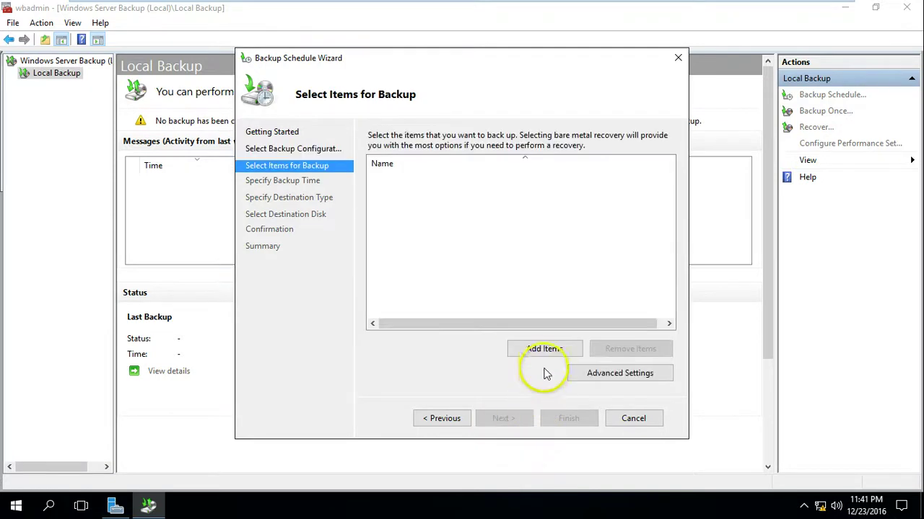
pyautogui.click(545, 349)
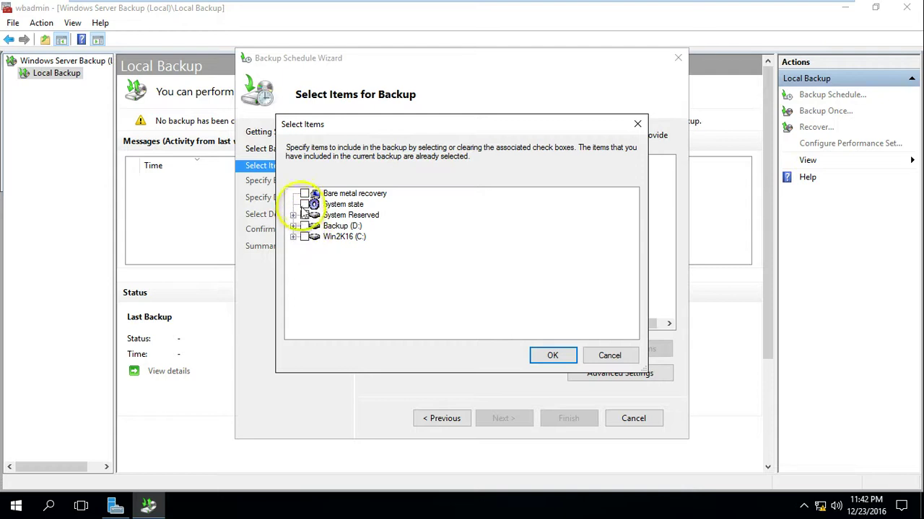
pyautogui.click(303, 194)
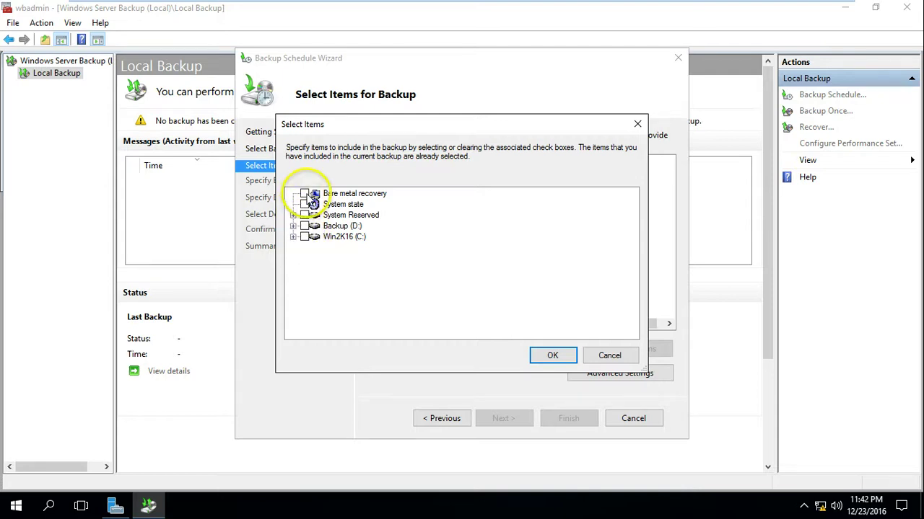
pyautogui.click(553, 356)
# Examine which items the bare metal recovery selection includes in the list of items for backup.
pyautogui.click(411, 192)
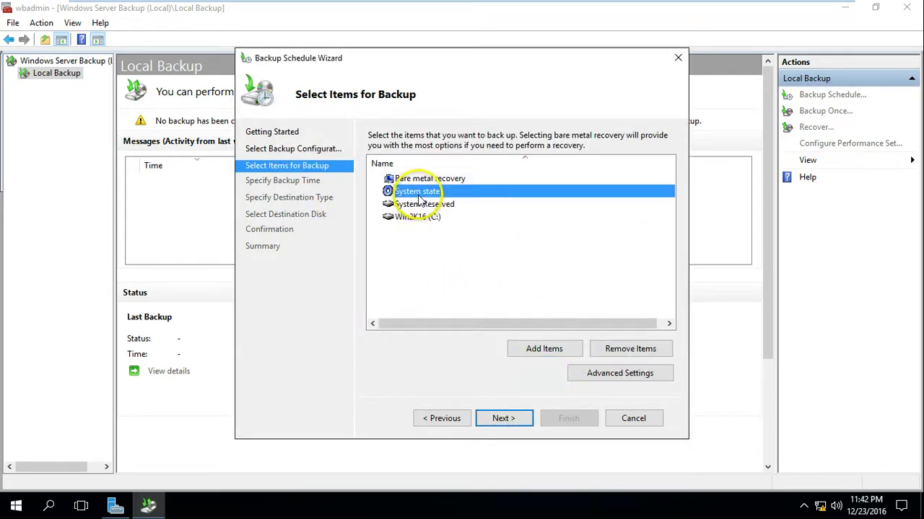
pyautogui.click(424, 217)
pyautogui.click(422, 192)
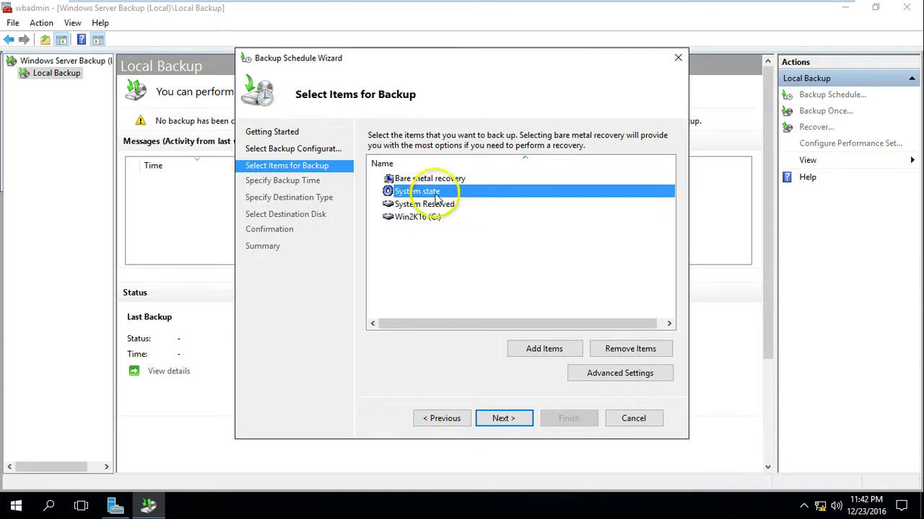
pyautogui.click(441, 180)
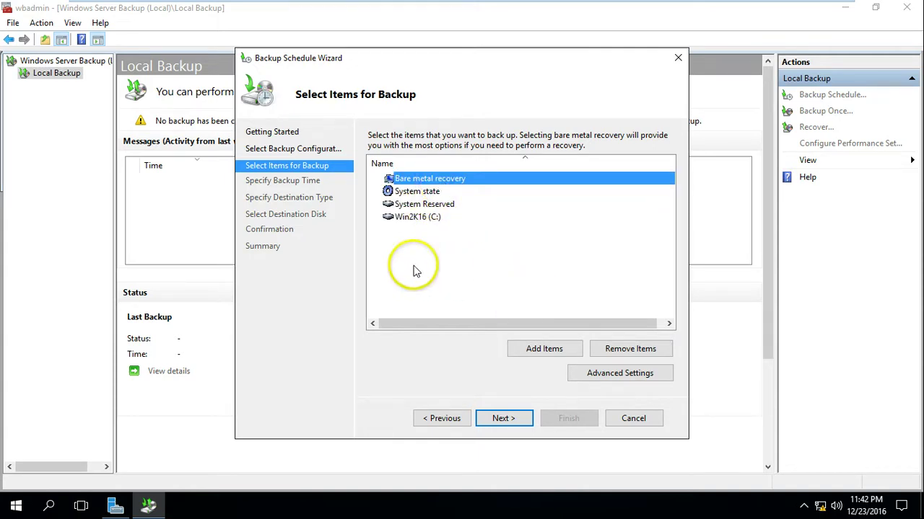
pyautogui.click(465, 217)
pyautogui.click(453, 192)
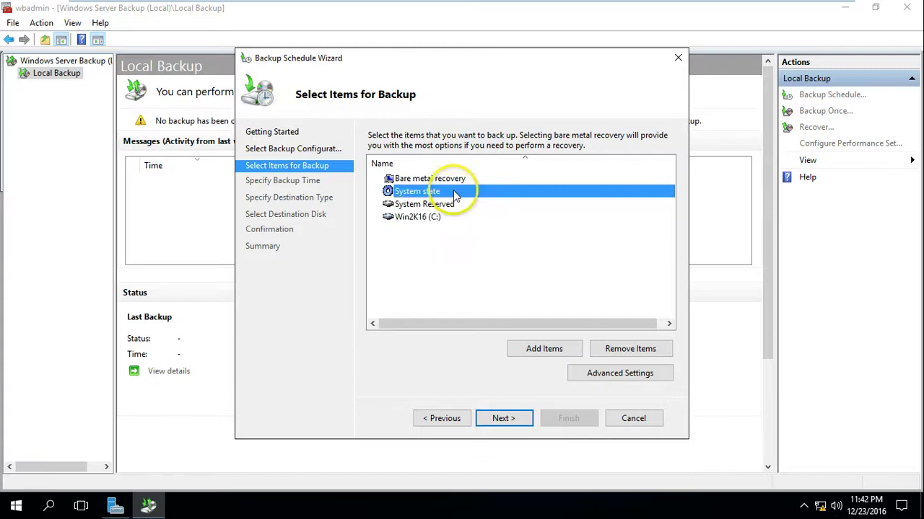
pyautogui.click(440, 179)
pyautogui.click(487, 288)
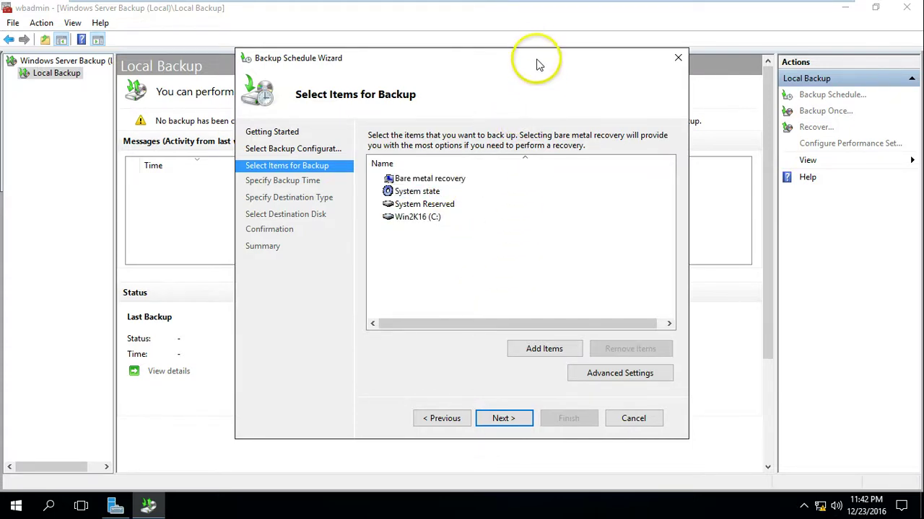
pyautogui.click(506, 212)
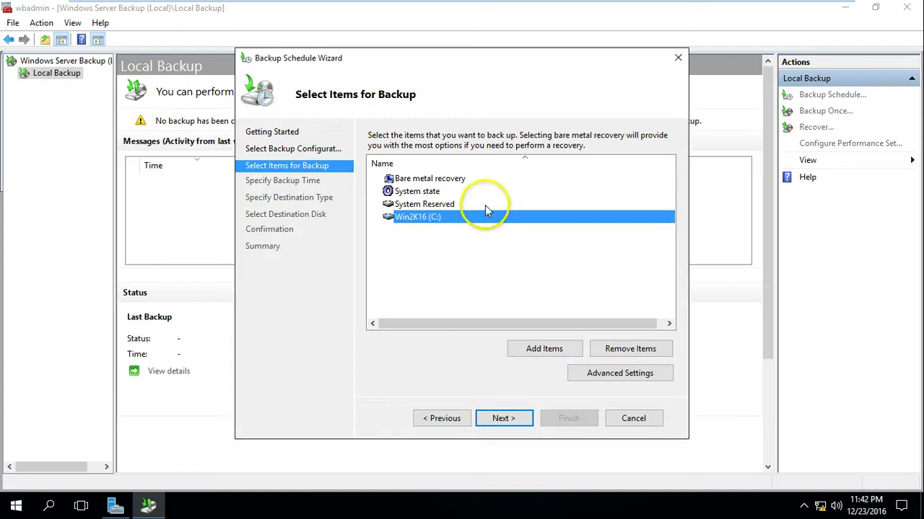
pyautogui.click(483, 205)
pyautogui.click(478, 192)
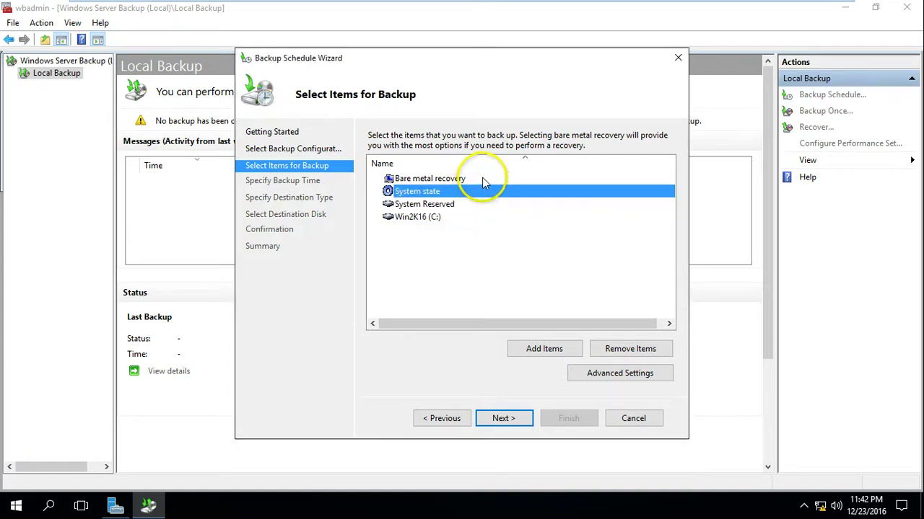
pyautogui.click(419, 180)
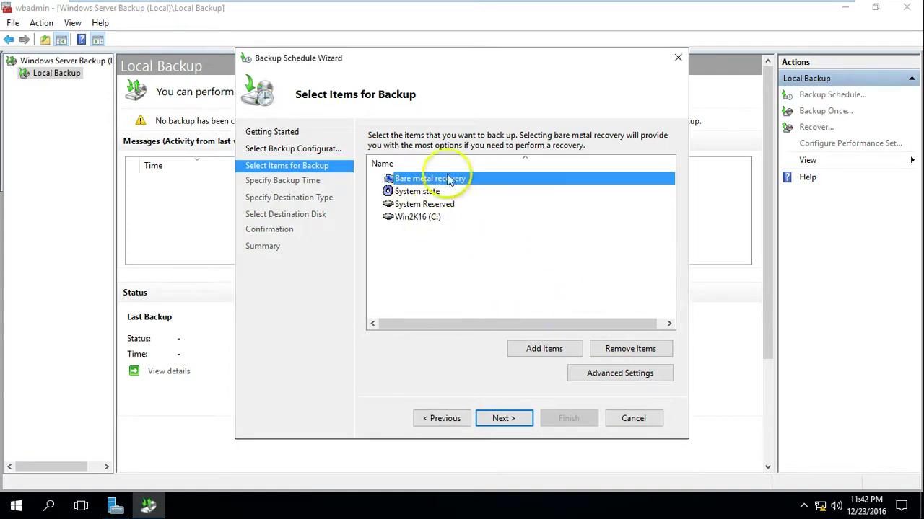
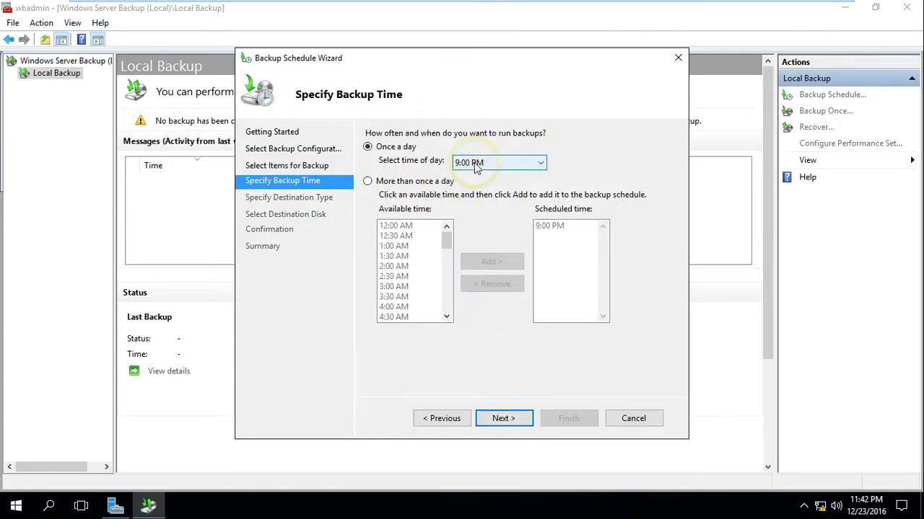
# Try a once-a-day backup at 12:00 AM, continue to the destination type and return to the backup time.
pyautogui.click(476, 164)
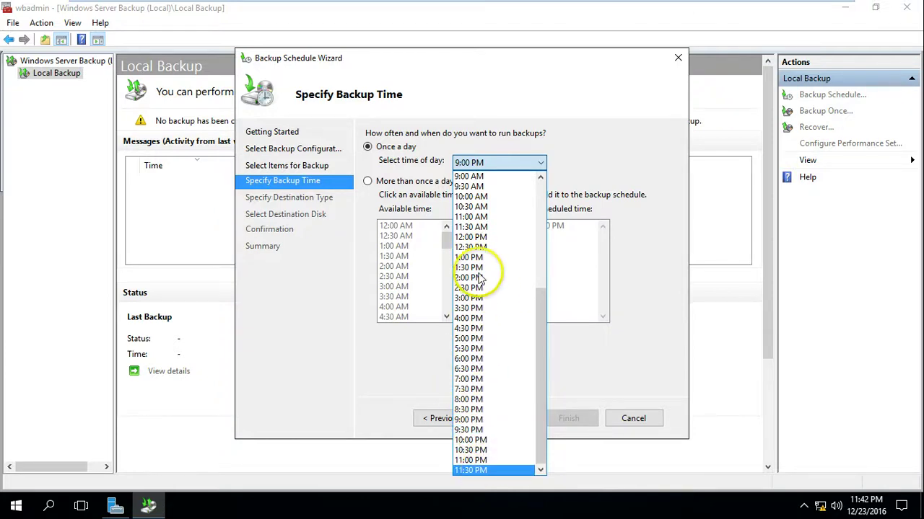
pyautogui.scroll(6, 484, 279)
pyautogui.click(474, 178)
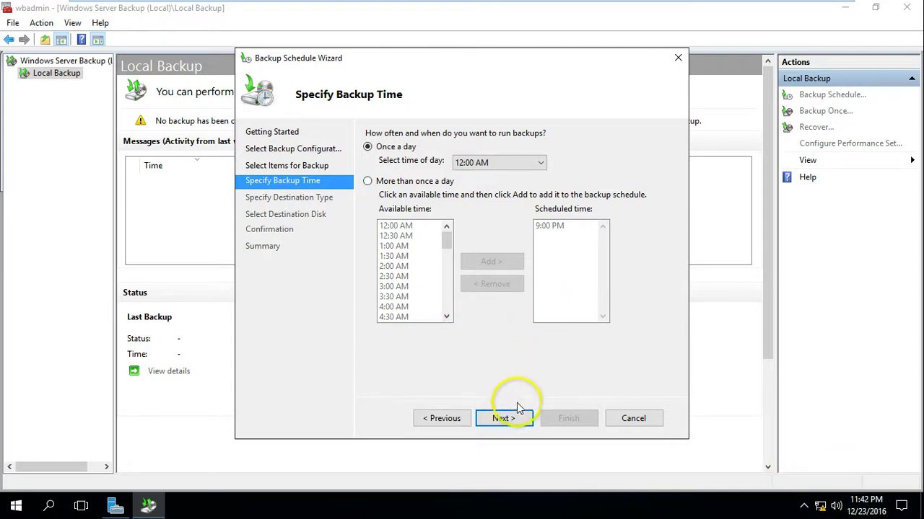
pyautogui.click(504, 420)
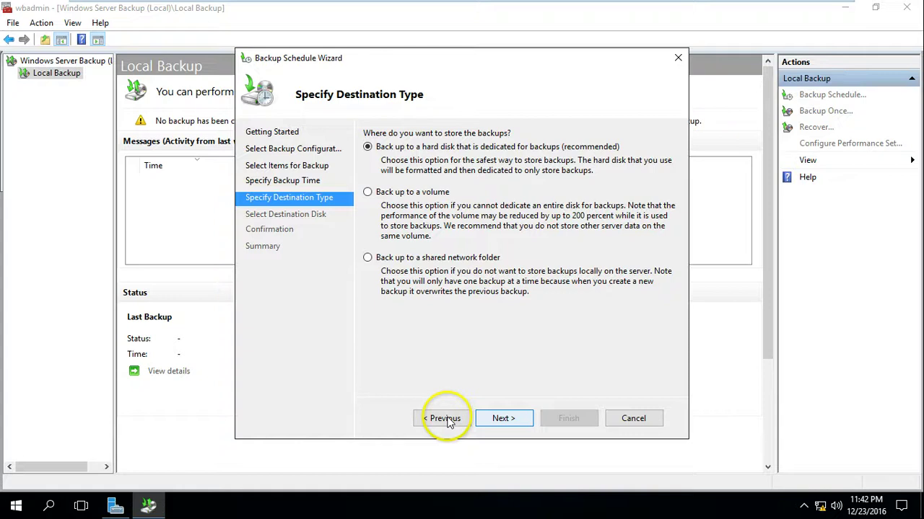
pyautogui.click(442, 419)
# Set the backup to run more than once a day, removing the 9:00 PM time and adding 12:00 AM.
pyautogui.click(367, 181)
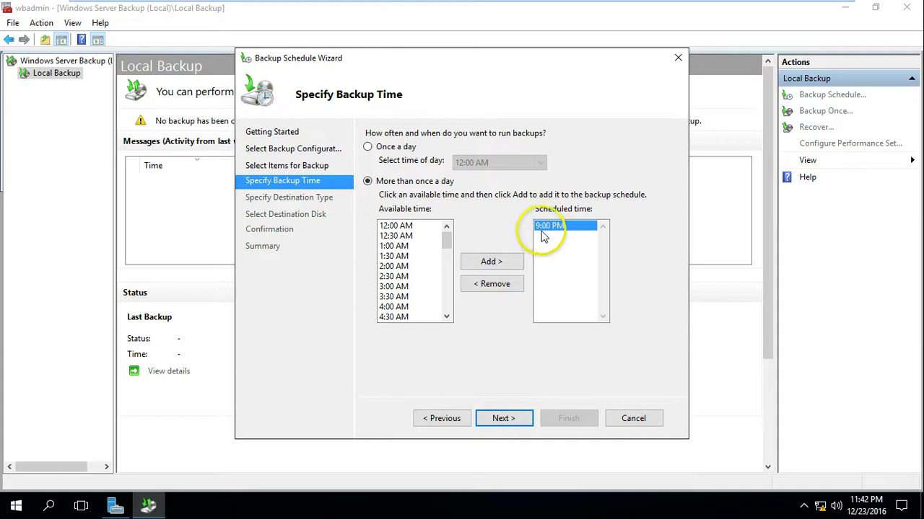
pyautogui.click(498, 284)
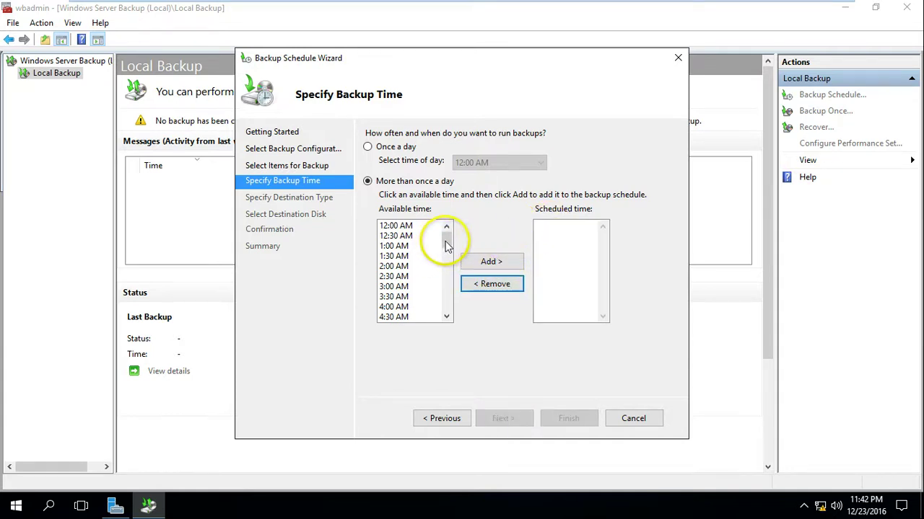
pyautogui.scroll(-2, 445, 242)
pyautogui.scroll(2, 443, 239)
pyautogui.click(404, 226)
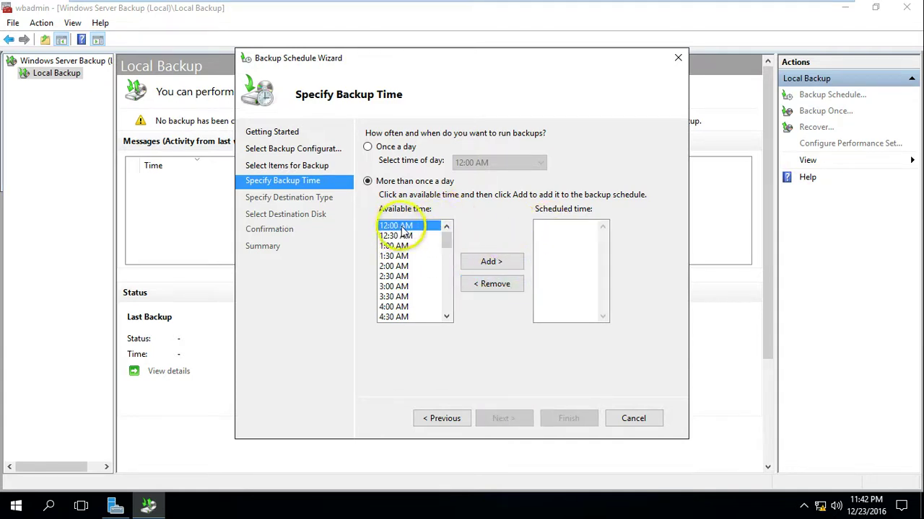
pyautogui.click(495, 263)
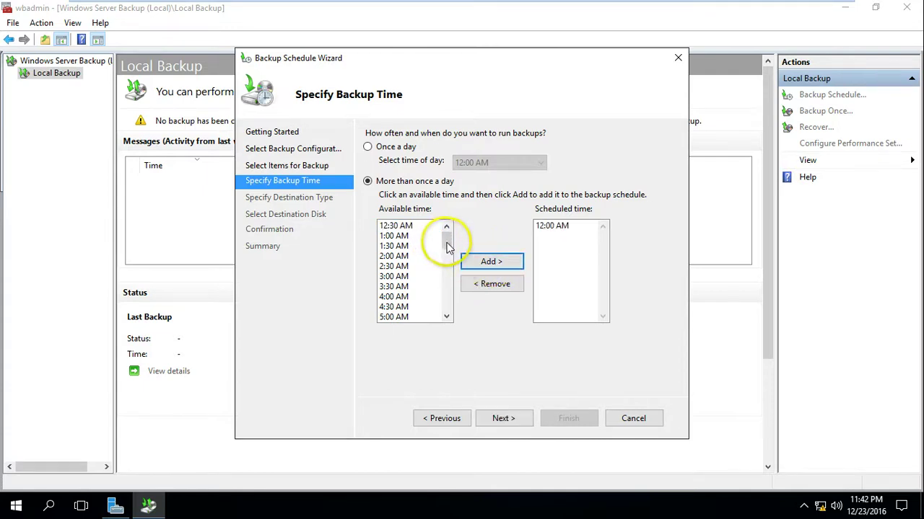
# Add 6:00 PM to the scheduled backup times and continue to the destination type.
pyautogui.moveTo(447, 245); pyautogui.dragTo(446, 265)
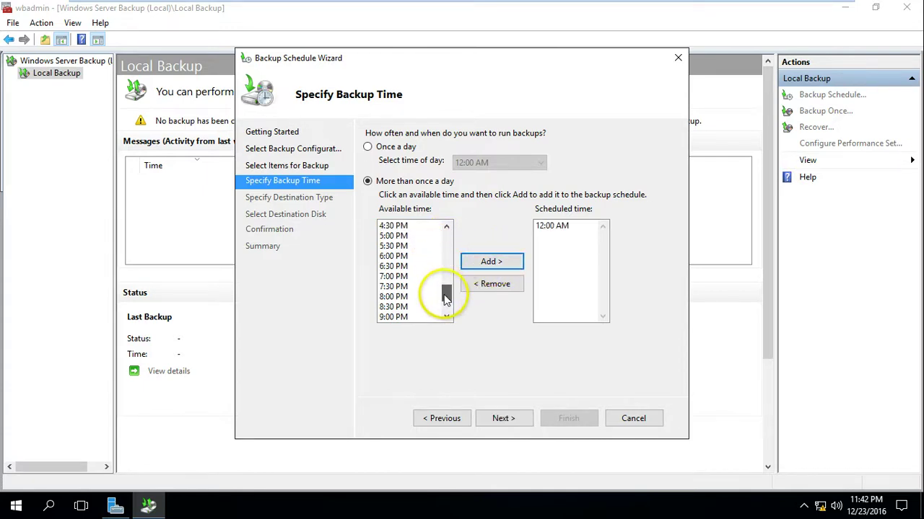
pyautogui.click(396, 257)
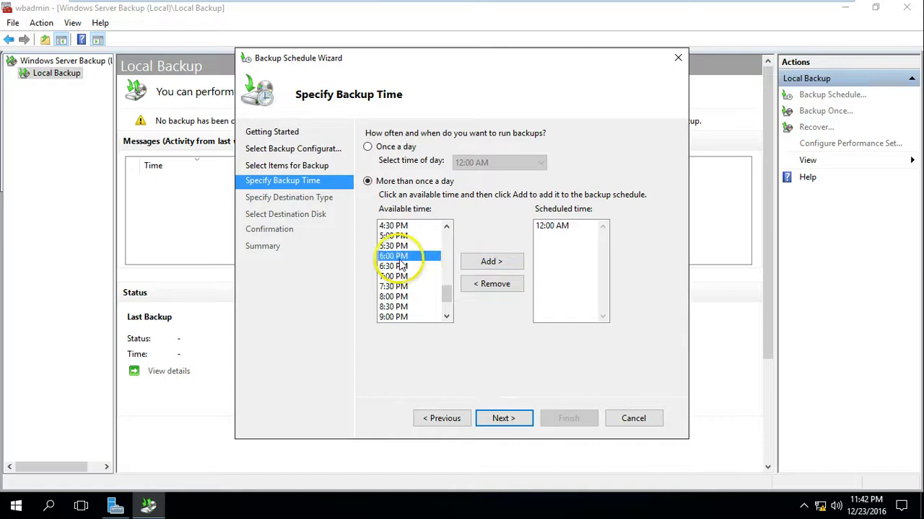
pyautogui.click(491, 261)
pyautogui.click(552, 237)
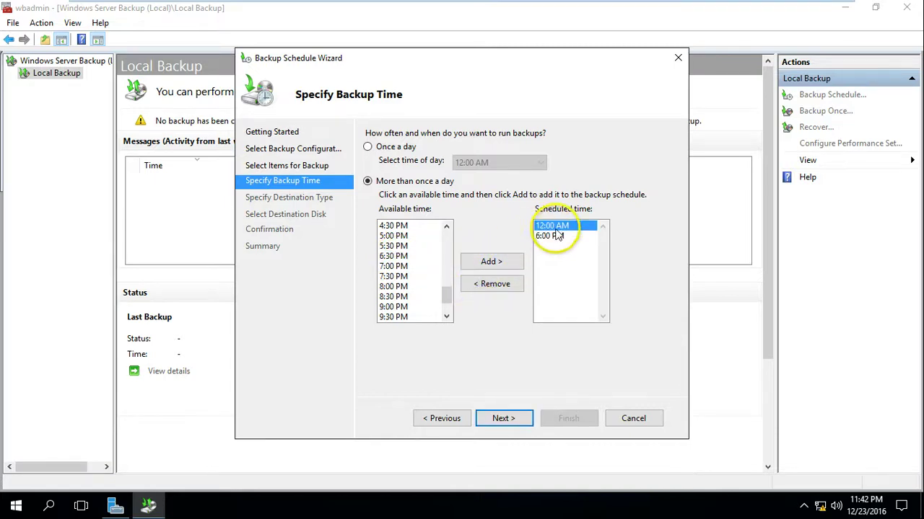
pyautogui.click(508, 421)
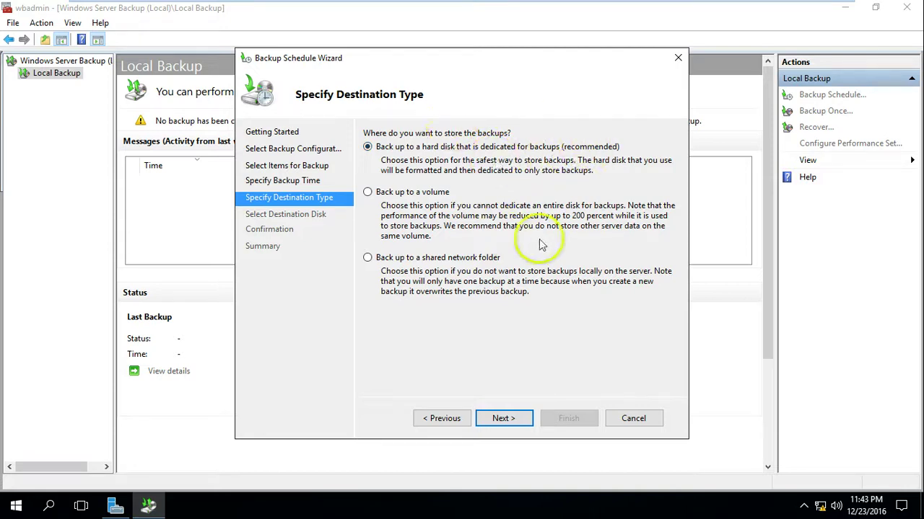
# Switch to File Explorer, check the Win2K16 (C:) and Backup (D:) drives under This PC, and return to the wizard.
pyautogui.click(16, 507)
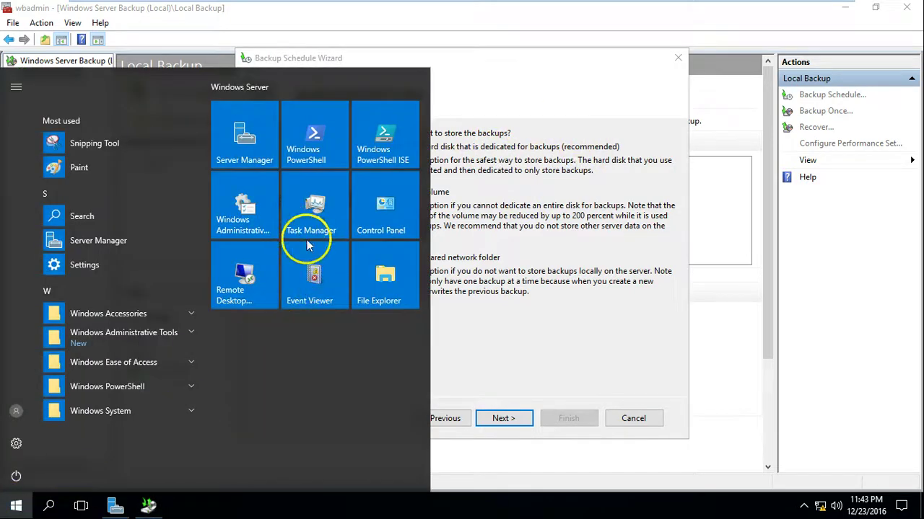
pyautogui.click(383, 269)
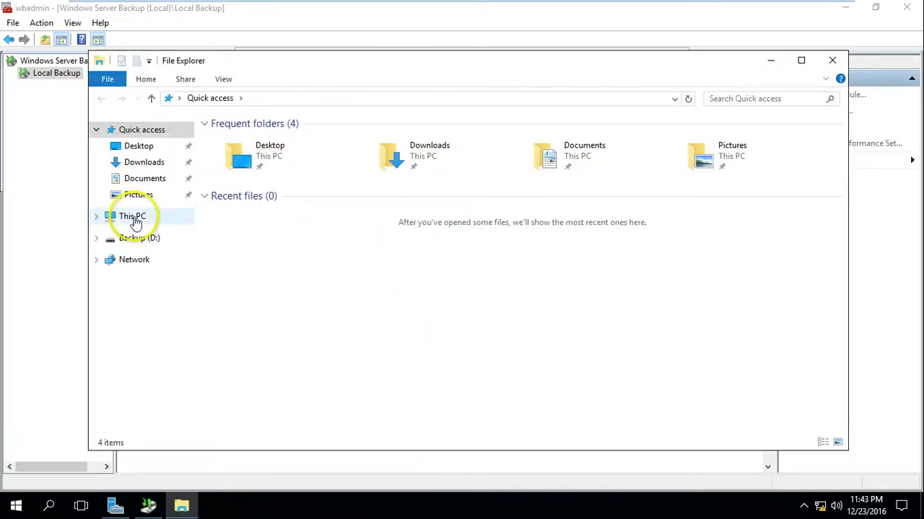
pyautogui.click(133, 217)
pyautogui.click(618, 260)
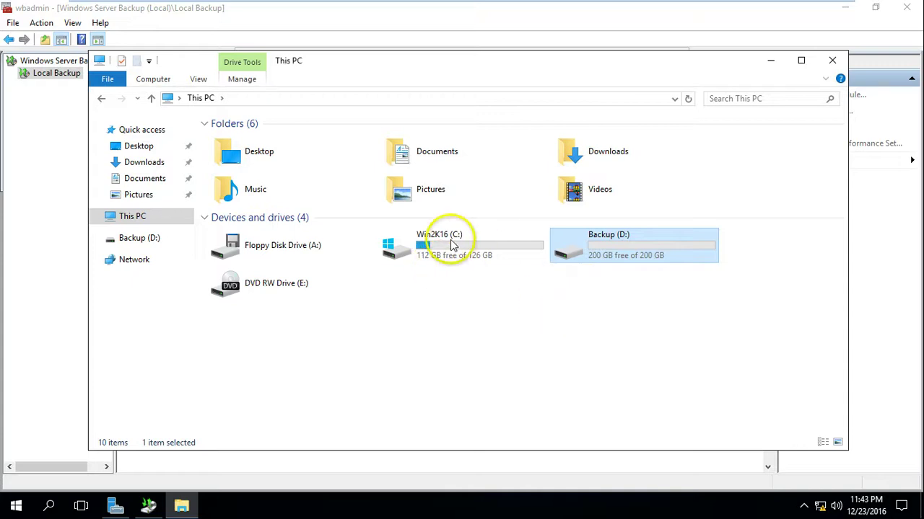
pyautogui.click(525, 293)
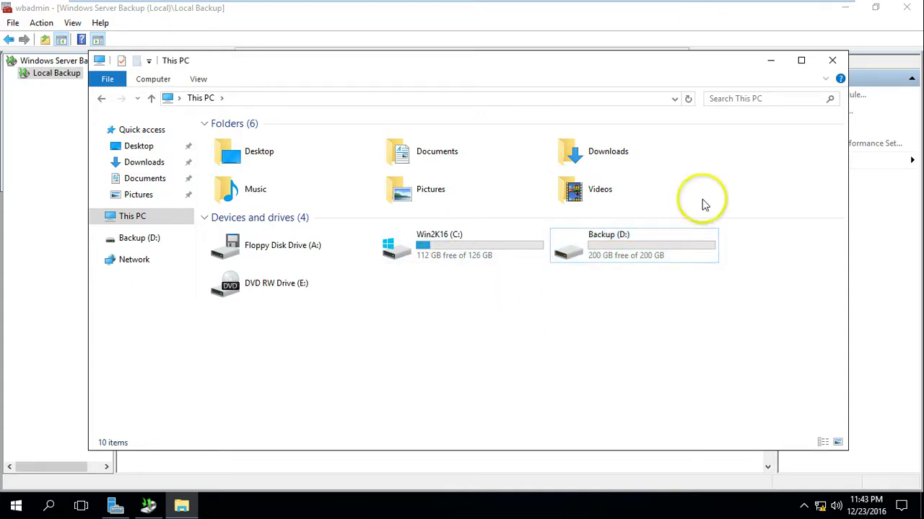
pyautogui.click(771, 60)
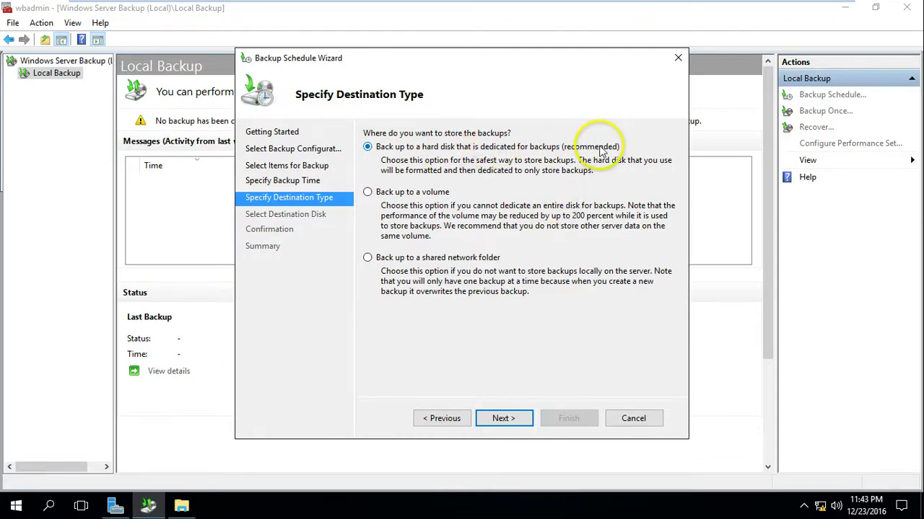
# Keep the dedicated hard disk destination and add disk 1 with volume D:\ to the wizard's available disks.
pyautogui.click(503, 420)
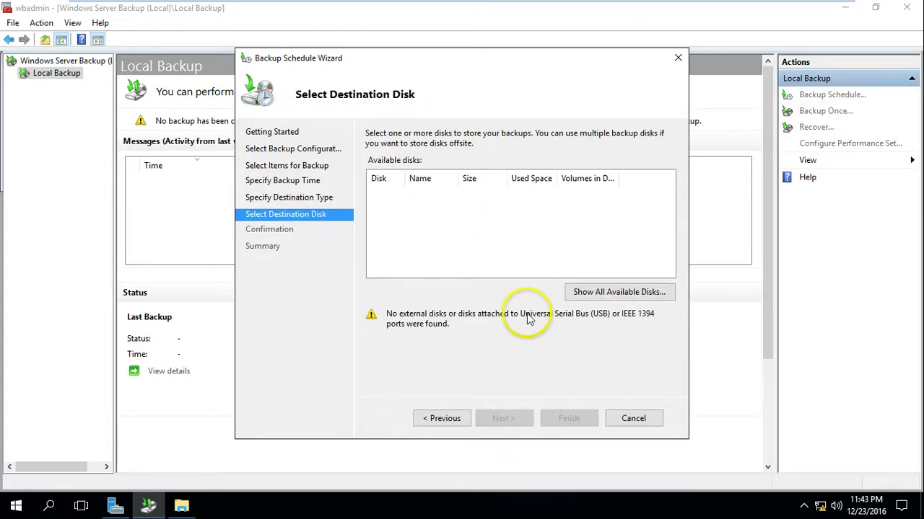
pyautogui.click(619, 293)
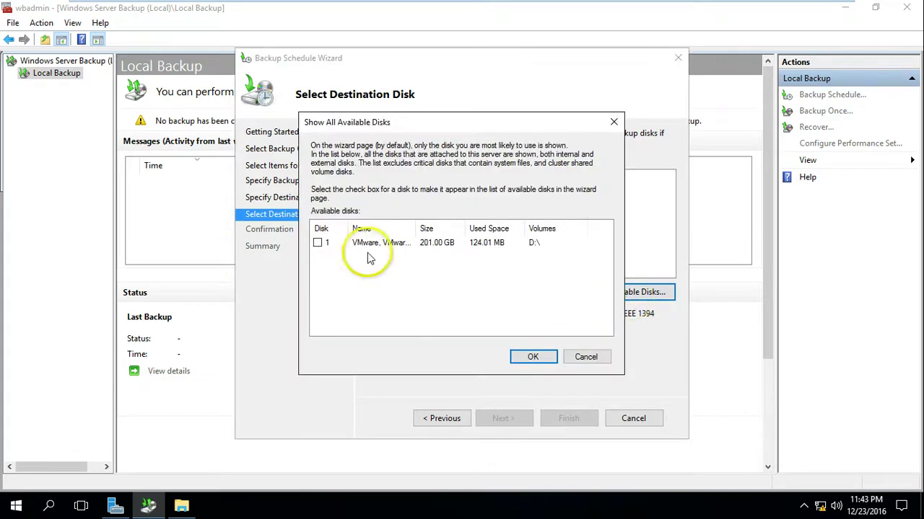
pyautogui.click(317, 243)
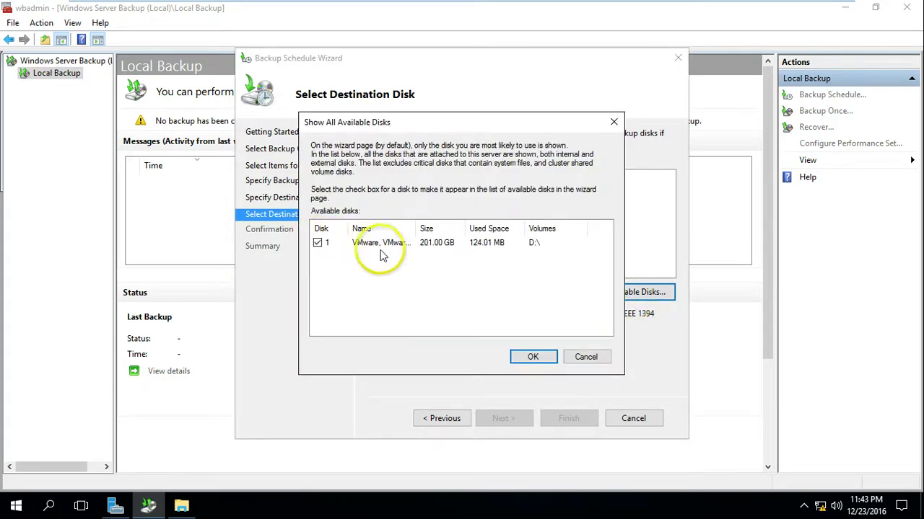
pyautogui.click(532, 358)
# Choose disk 1 as the backup destination, widen the Used Space column, and proceed to the reformatting warning.
pyautogui.click(374, 193)
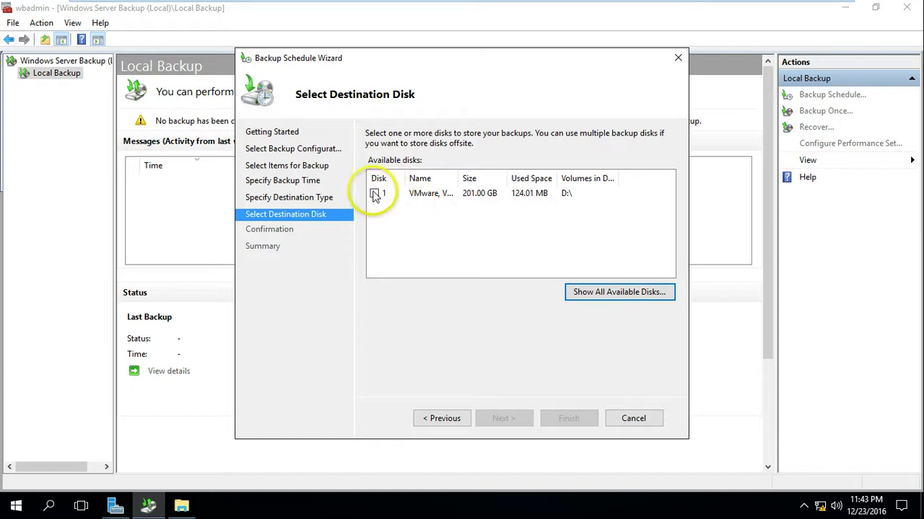
pyautogui.moveTo(557, 180); pyautogui.dragTo(590, 181)
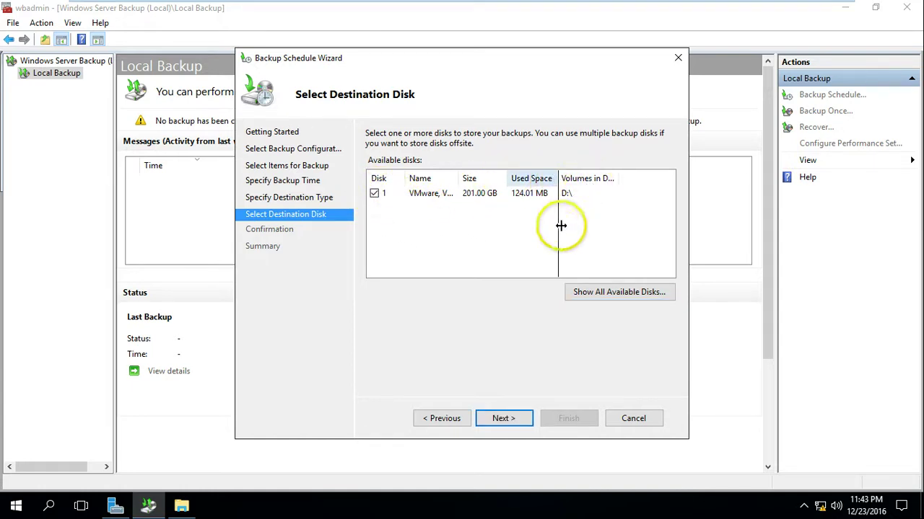
pyautogui.click(488, 198)
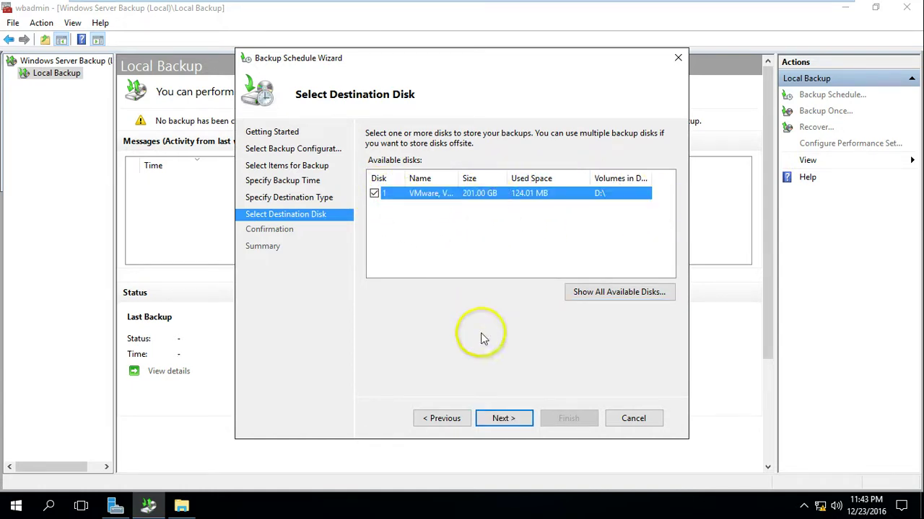
pyautogui.click(503, 419)
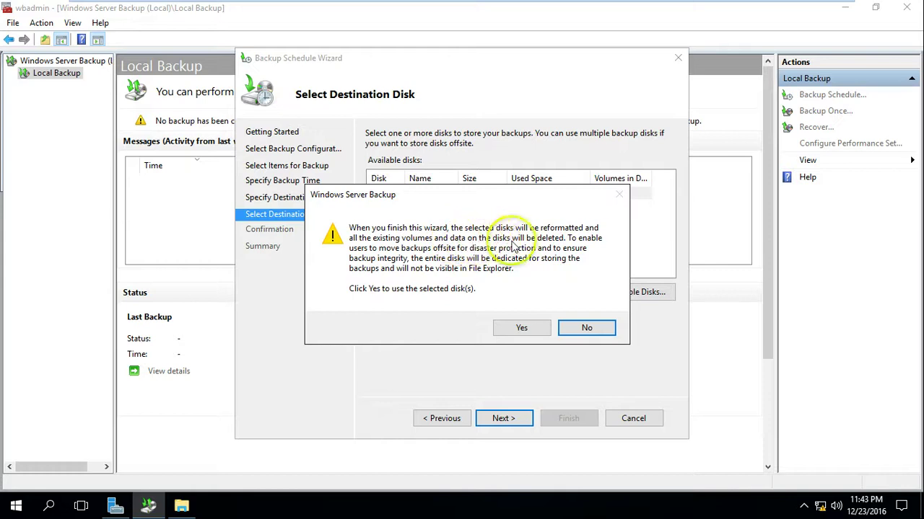
# Inspect the contents of Backup (D:) in File Explorer and return to the disk reformatting warning.
pyautogui.click(182, 507)
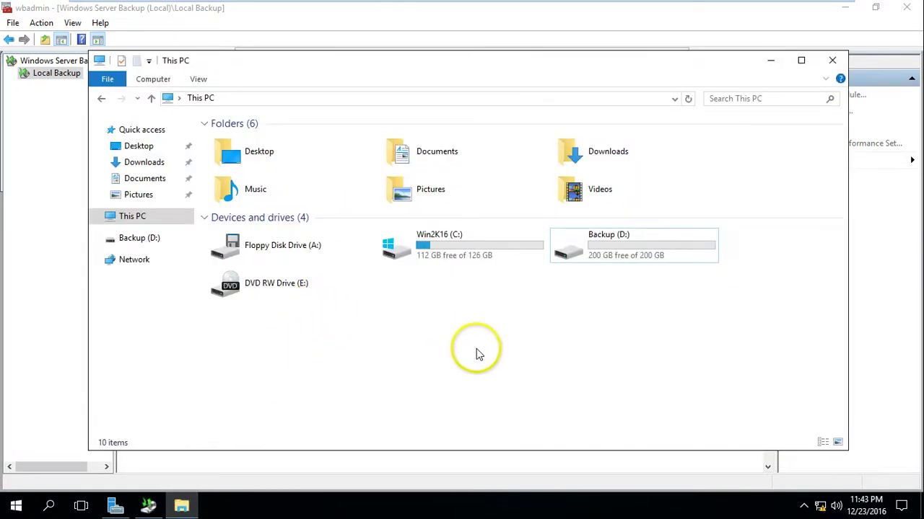
pyautogui.doubleClick(617, 261)
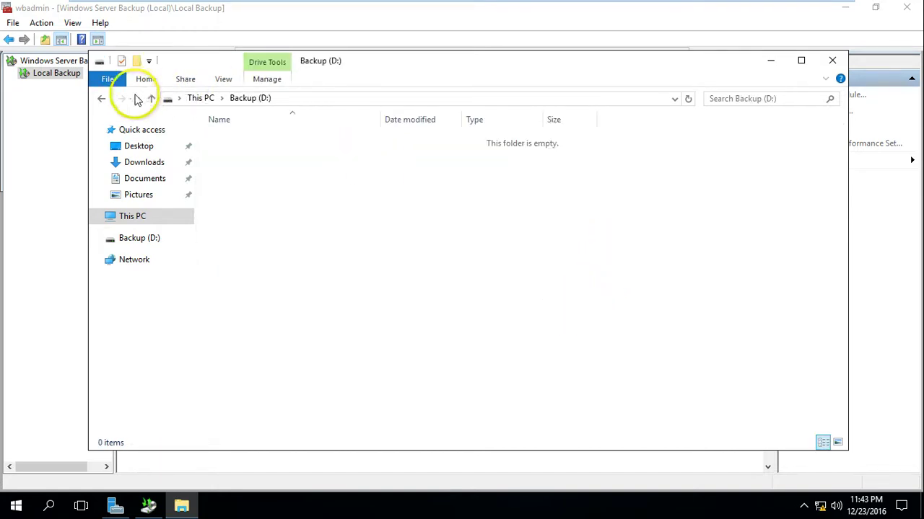
pyautogui.click(101, 98)
pyautogui.click(621, 314)
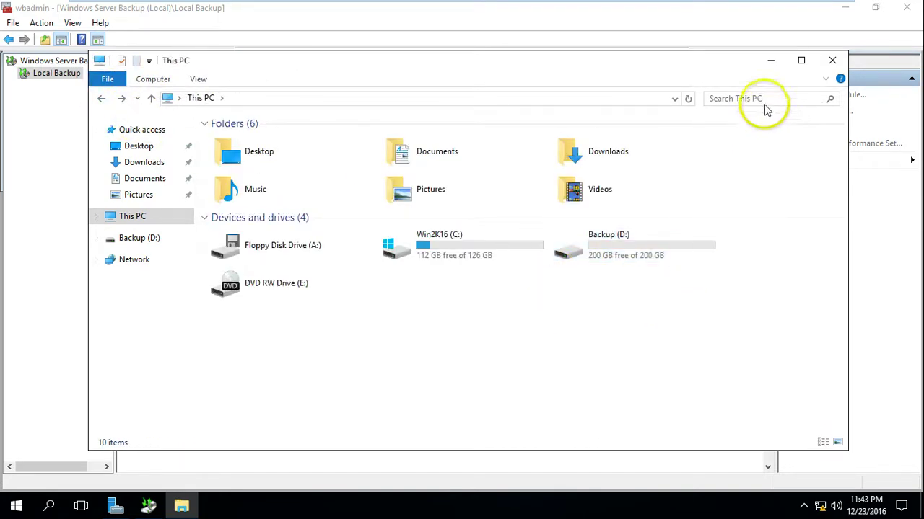
pyautogui.click(618, 238)
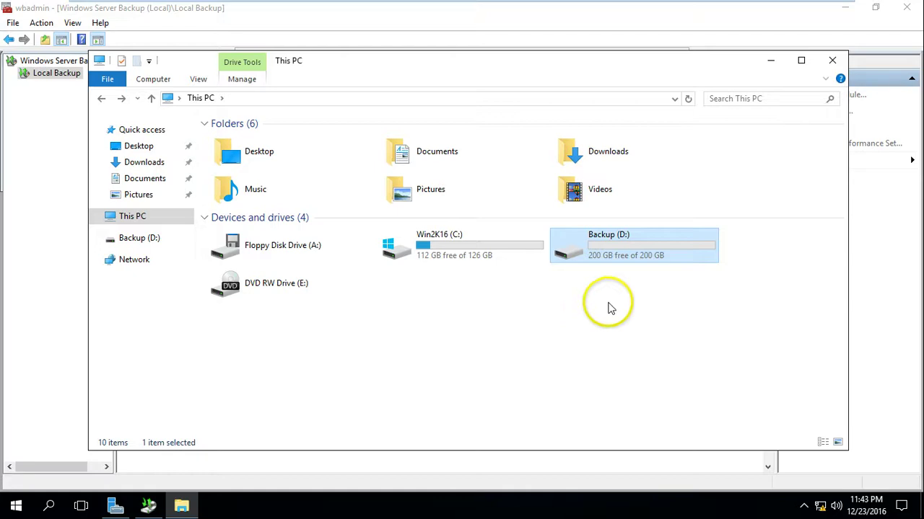
pyautogui.click(770, 62)
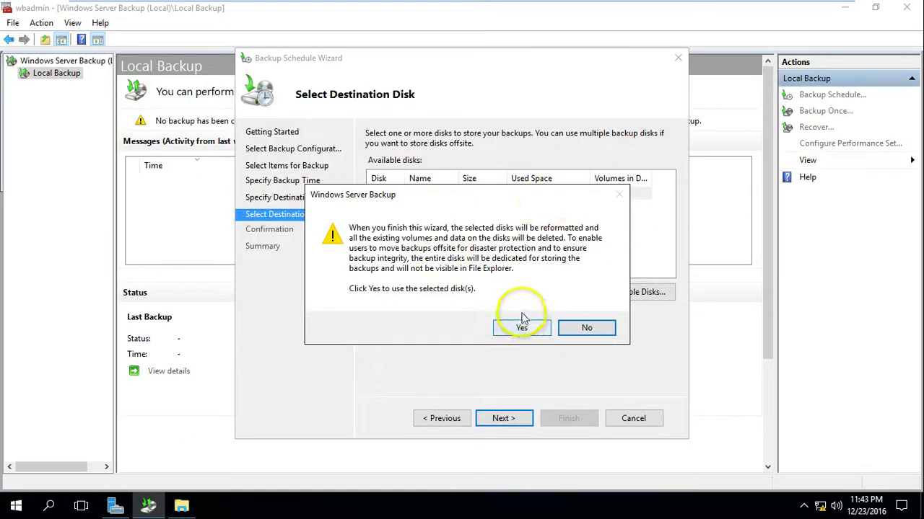
pyautogui.click(182, 506)
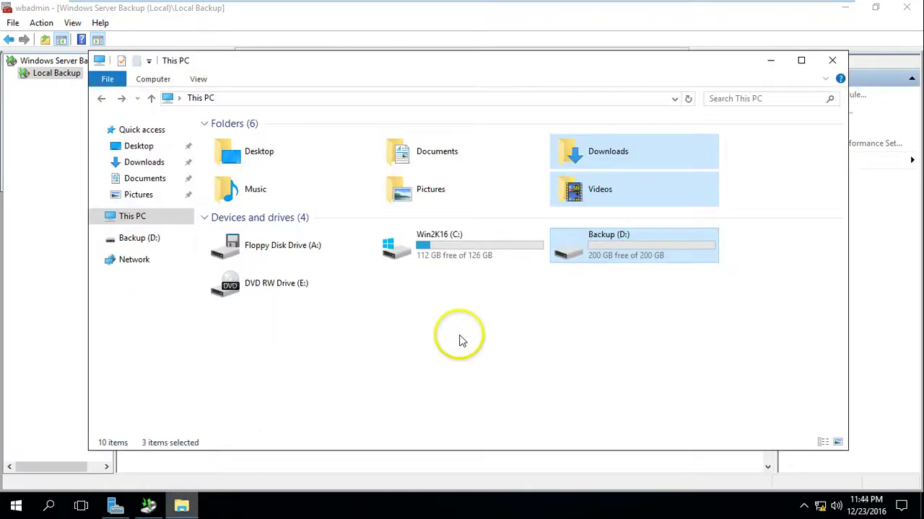
pyautogui.click(638, 254)
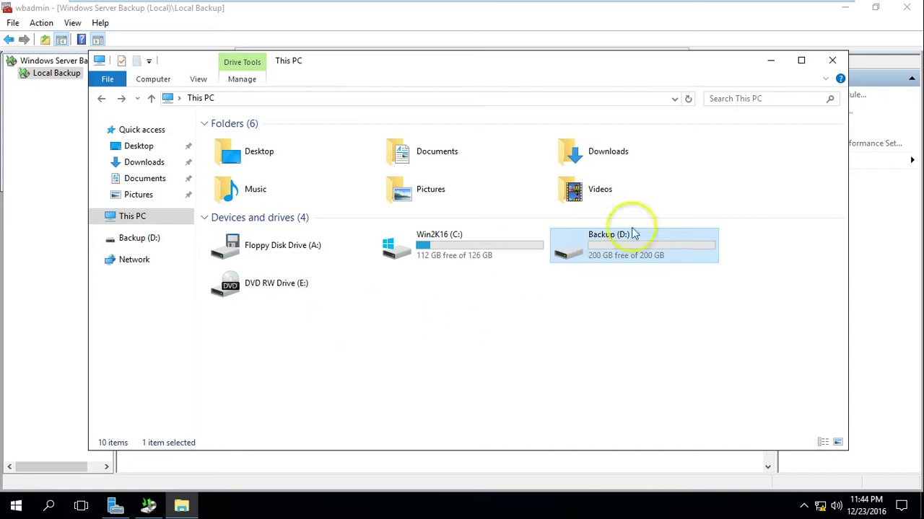
pyautogui.click(767, 62)
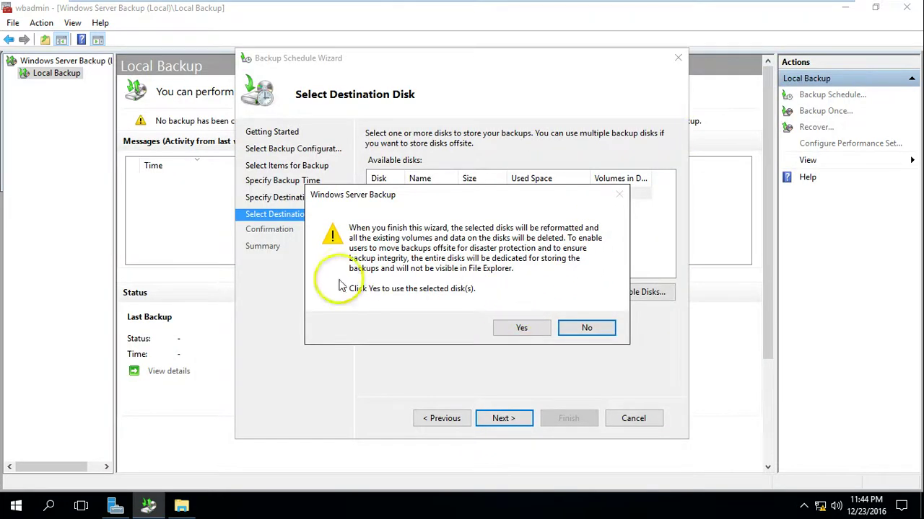
# Accept reformatting the selected disk and create the backup schedule after reviewing its destination and backup items.
pyautogui.click(519, 328)
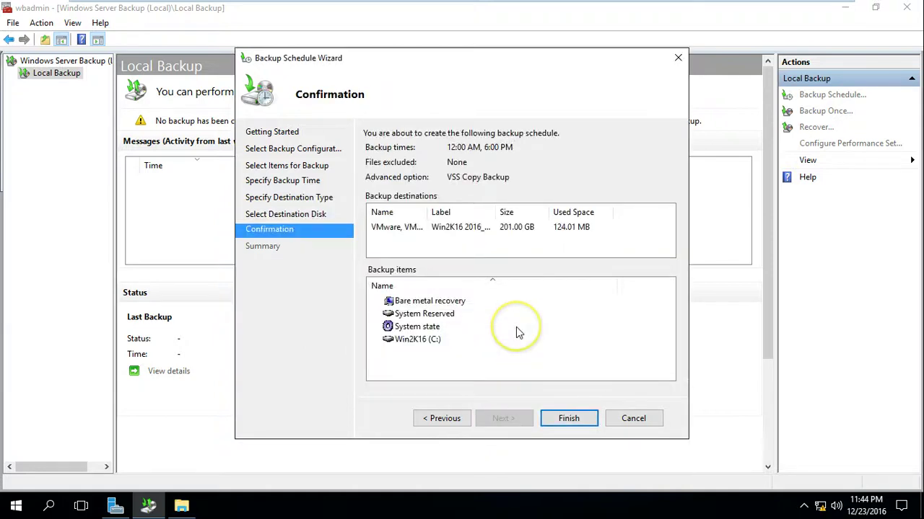
pyautogui.click(457, 228)
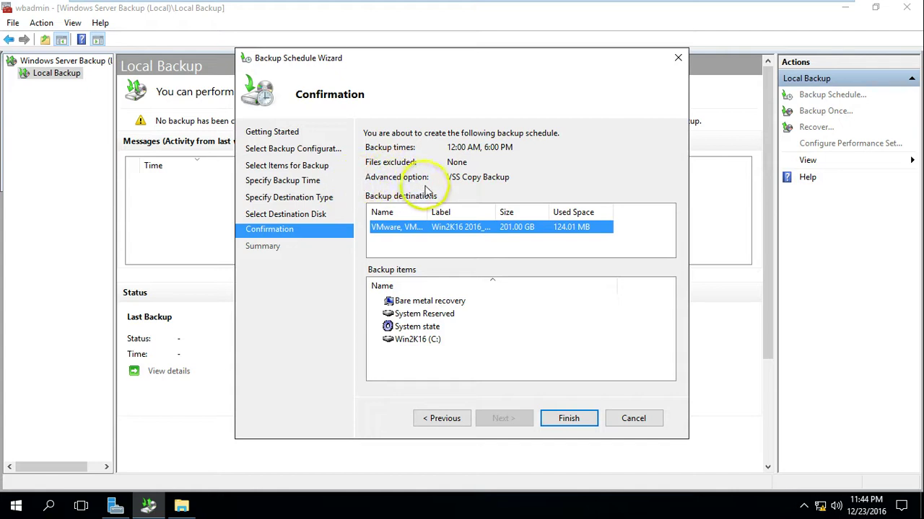
pyautogui.click(433, 302)
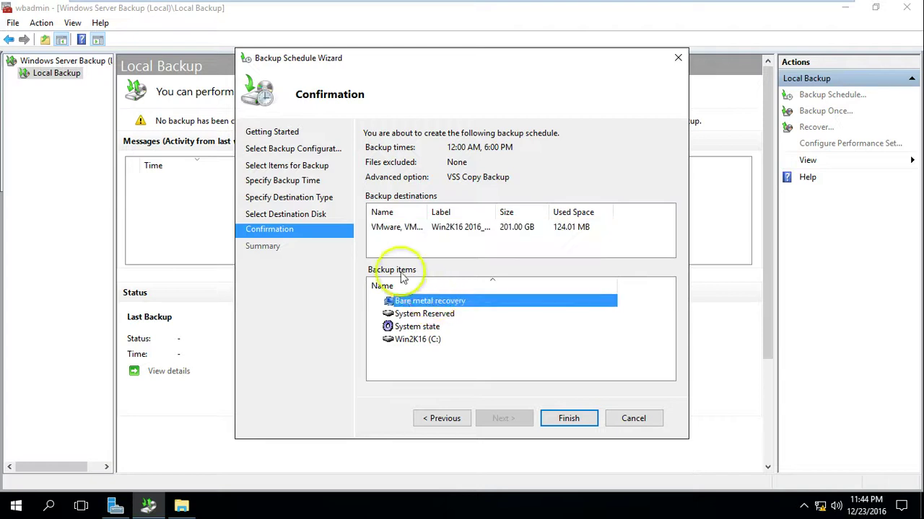
pyautogui.click(427, 326)
pyautogui.click(418, 339)
pyautogui.click(577, 419)
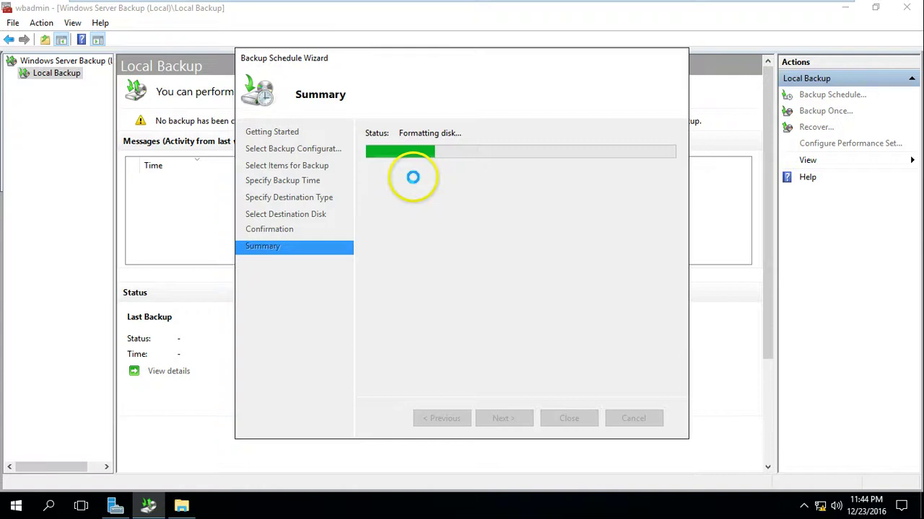
# Refresh This PC in File Explorer to check whether the Backup (D:) drive is still listed, and close the window.
pyautogui.click(183, 505)
pyautogui.rightClick(508, 333)
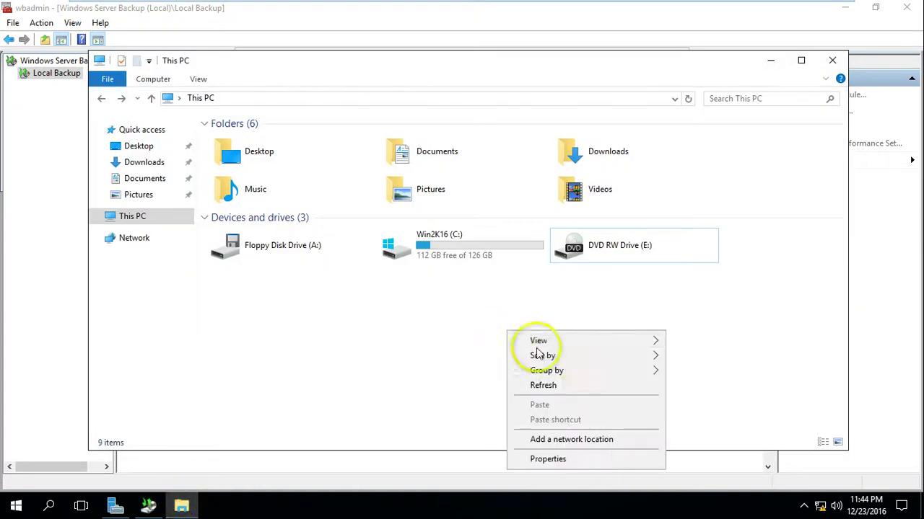
pyautogui.click(543, 386)
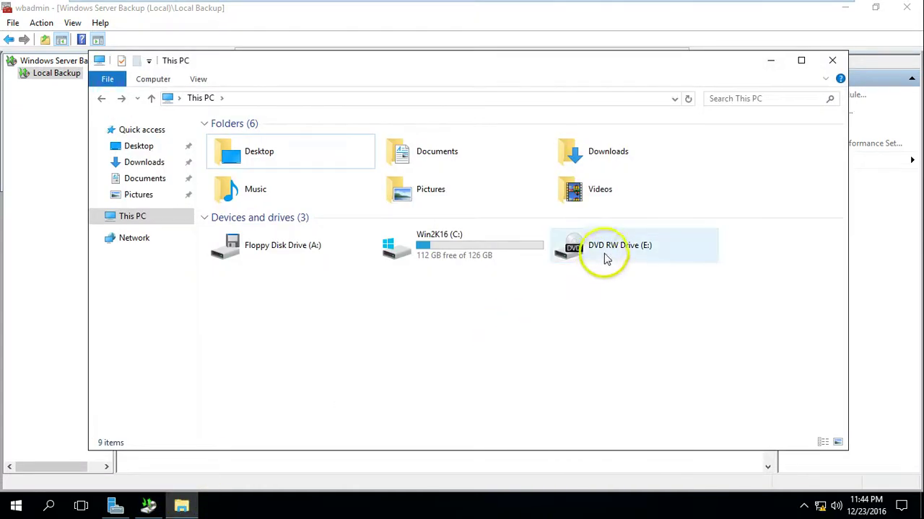
pyautogui.click(832, 61)
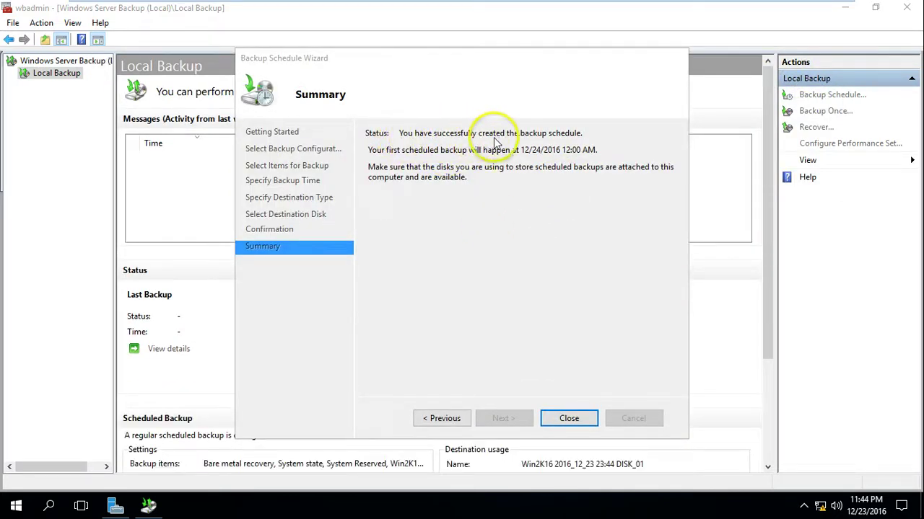
# Close the Backup Schedule Wizard and check the next backup time against the system clock and the Windows Server Backup overview.
pyautogui.click(569, 419)
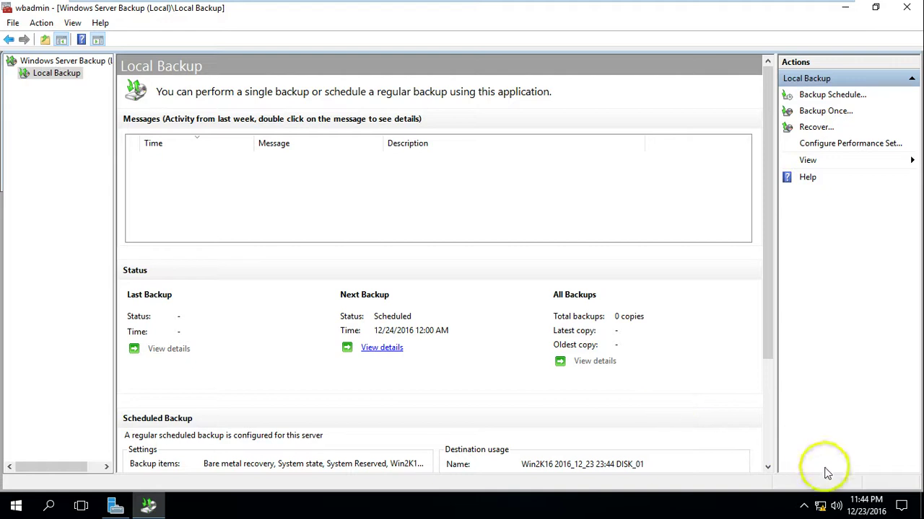
pyautogui.click(868, 507)
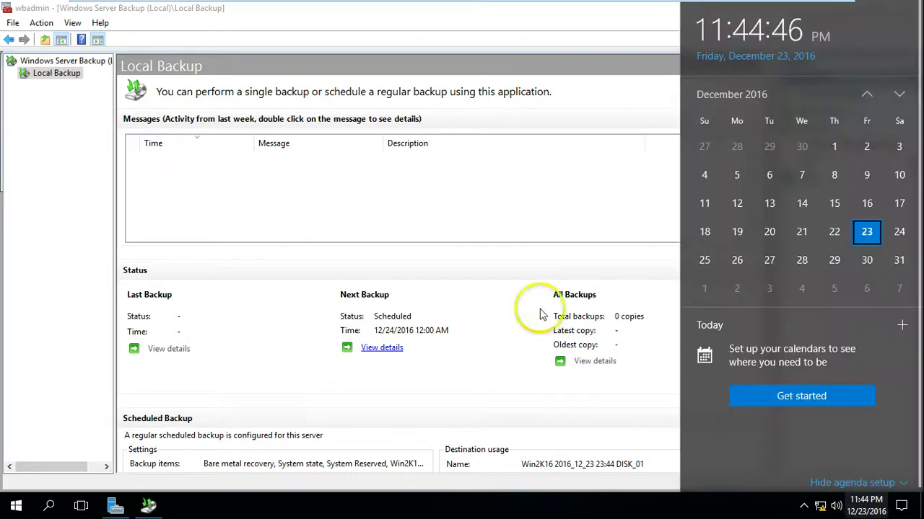
pyautogui.click(462, 311)
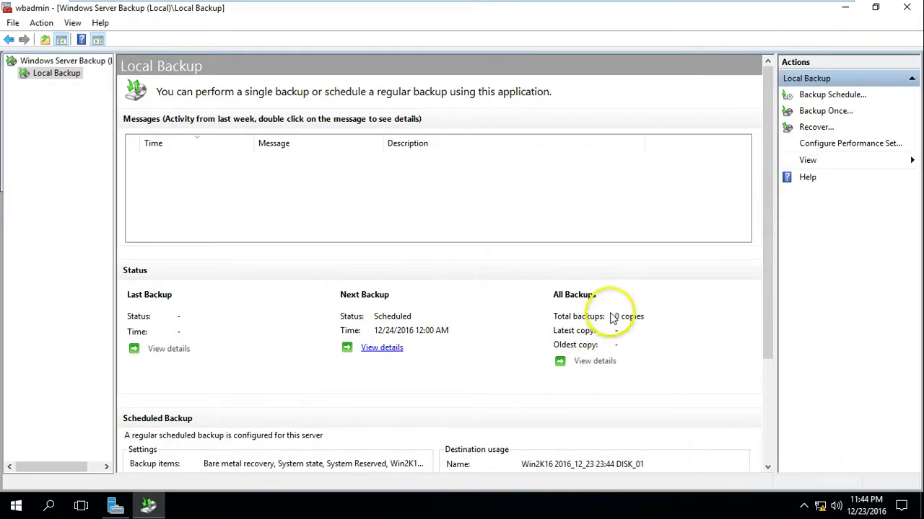
pyautogui.click(103, 64)
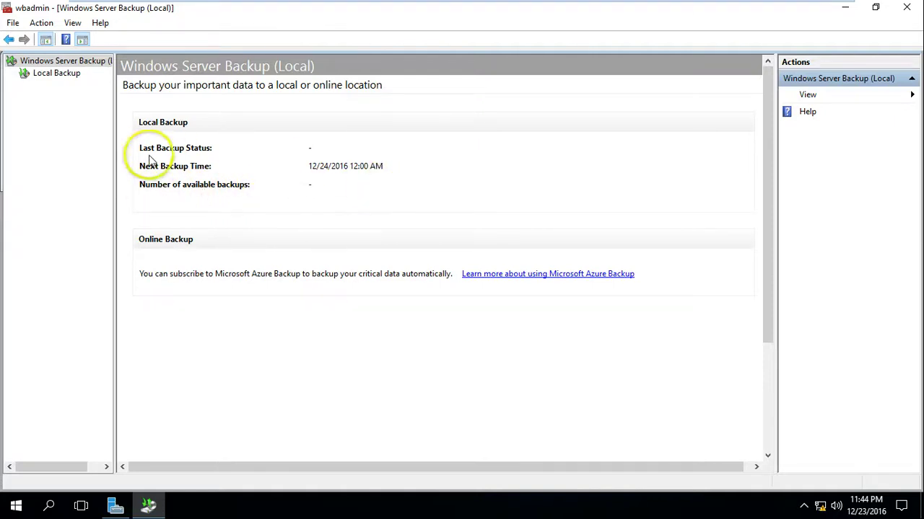
pyautogui.click(58, 74)
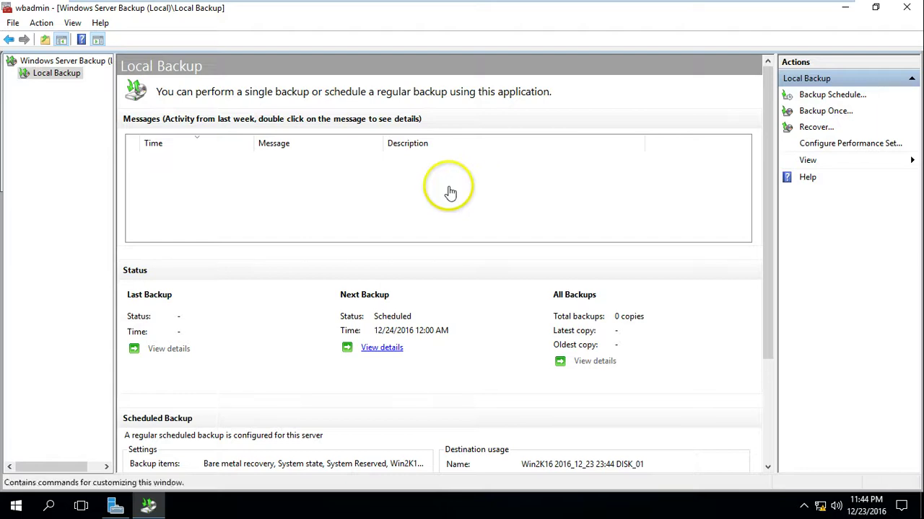
# Switch to Server Manager, open Disk Management in Computer Management, and maximize the window.
pyautogui.click(14, 506)
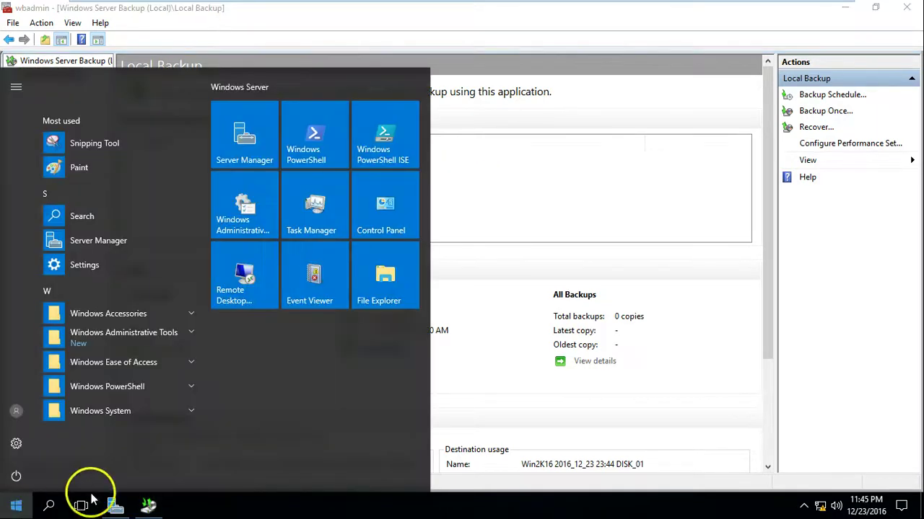
pyautogui.click(114, 505)
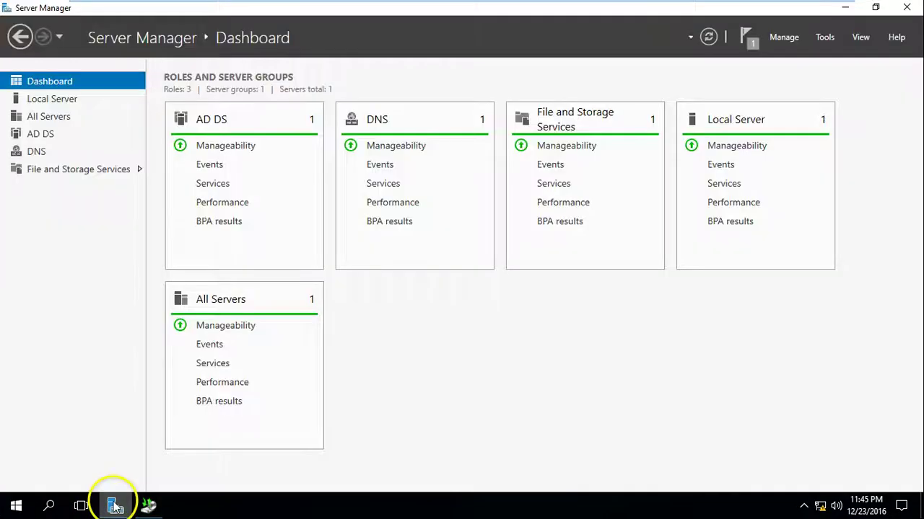
pyautogui.click(824, 37)
pyautogui.click(773, 125)
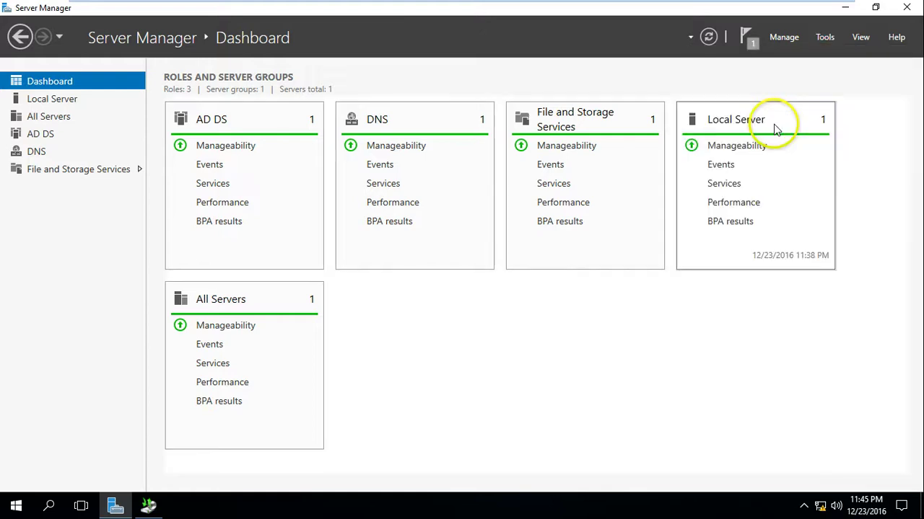
pyautogui.click(90, 182)
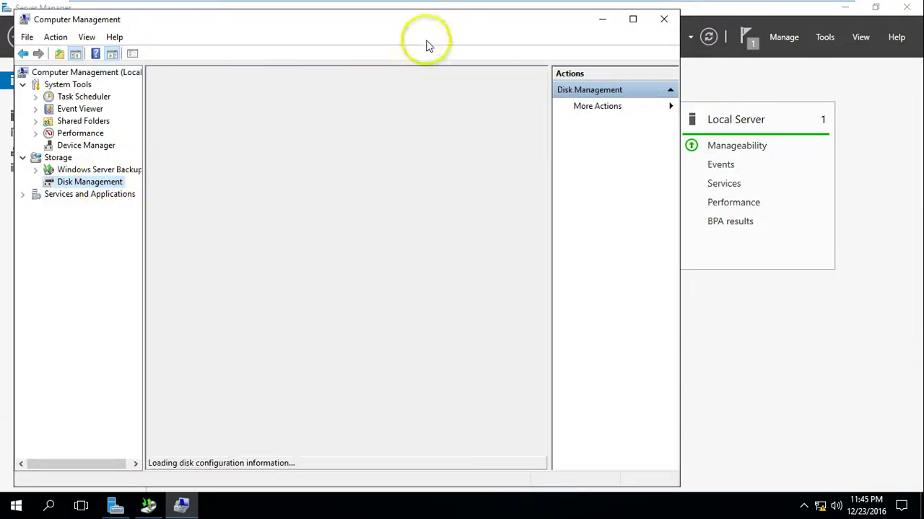
pyautogui.doubleClick(461, 27)
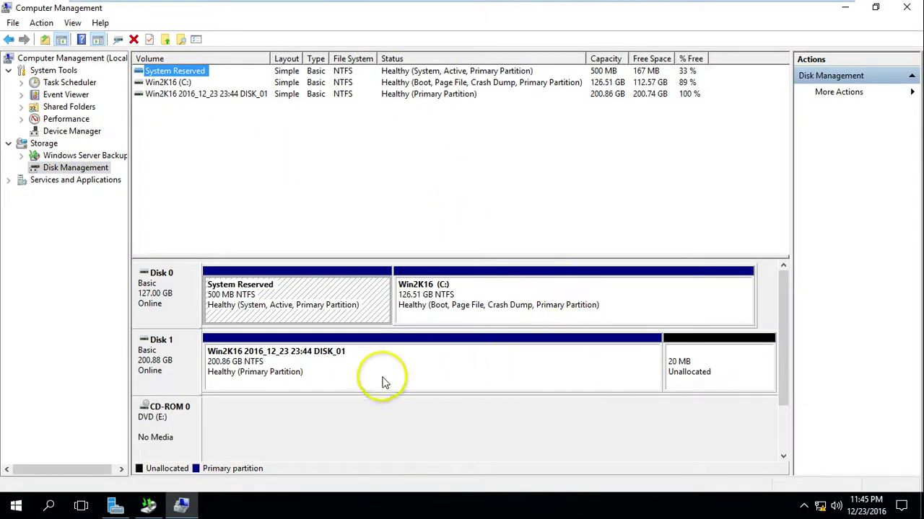
# Inspect the backup volume on Disk 1 and its available volume commands, including its drive letter option, and close Computer Management.
pyautogui.click(278, 370)
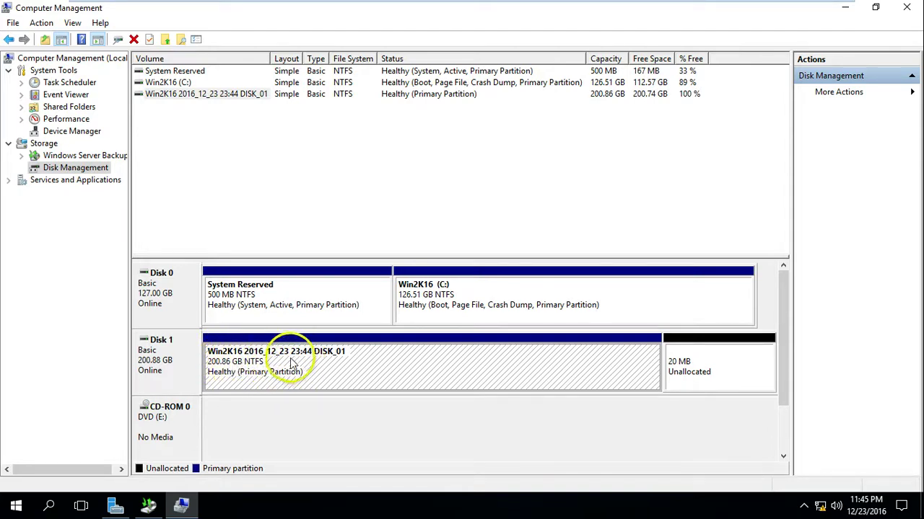
pyautogui.rightClick(323, 367)
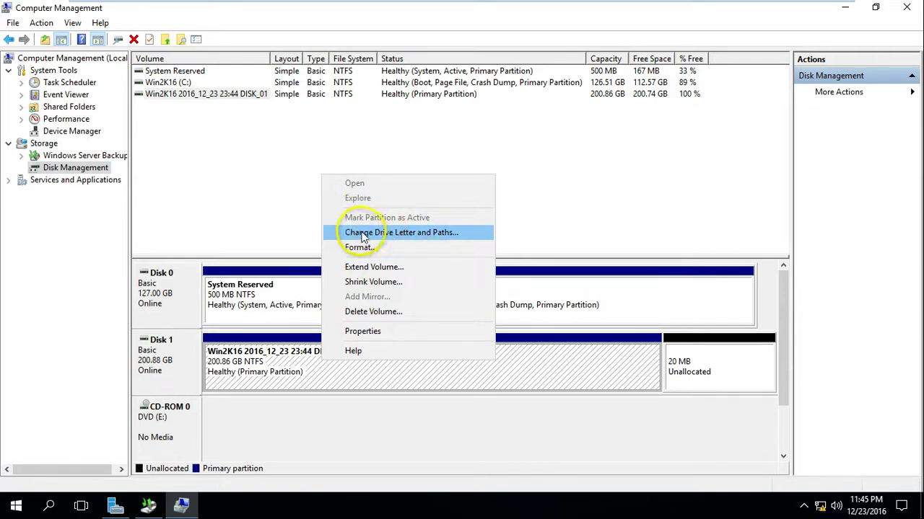
pyautogui.click(279, 361)
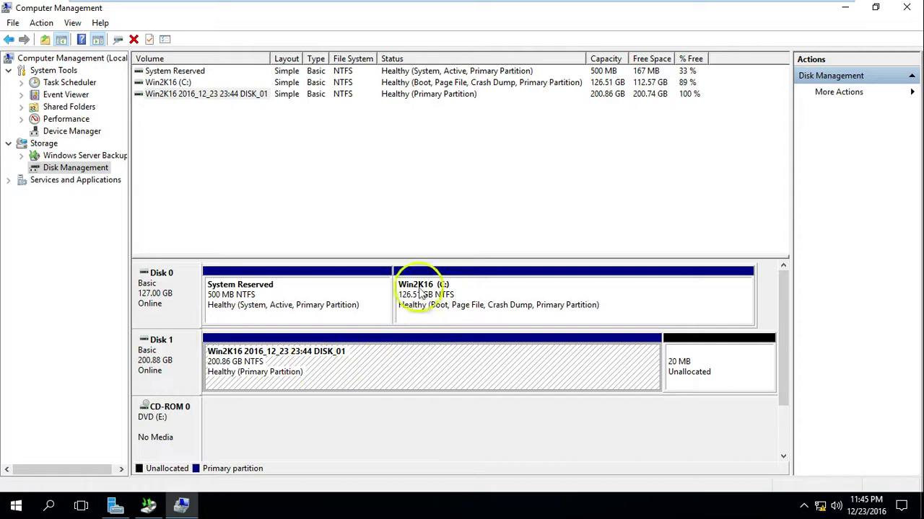
pyautogui.rightClick(374, 375)
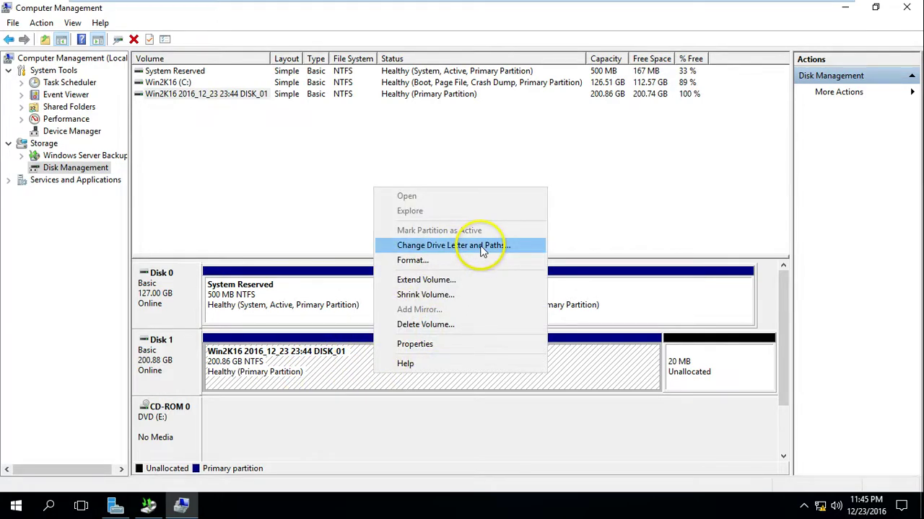
pyautogui.click(330, 361)
pyautogui.click(906, 11)
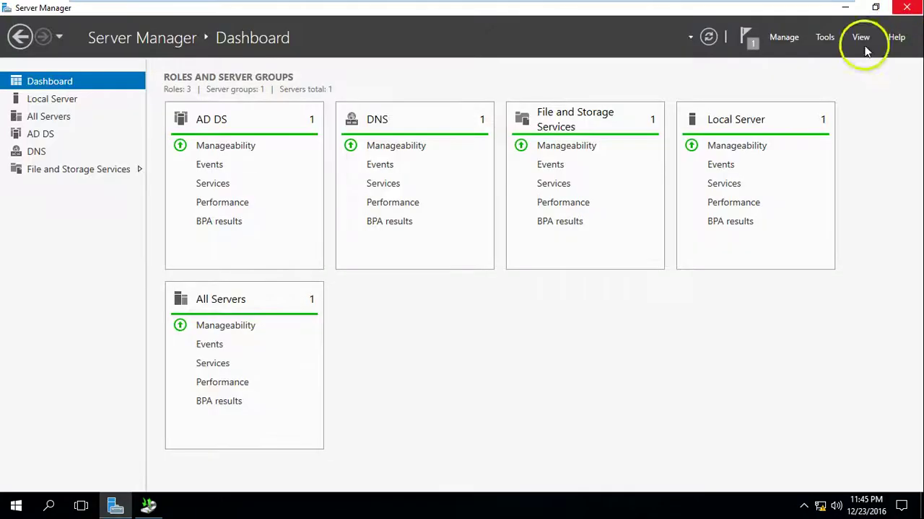
# Return to Windows Server Backup outside the virtual machine's full-screen view, and bring a one-time backup with scheduled backup options to its confirmation.
pyautogui.click(157, 507)
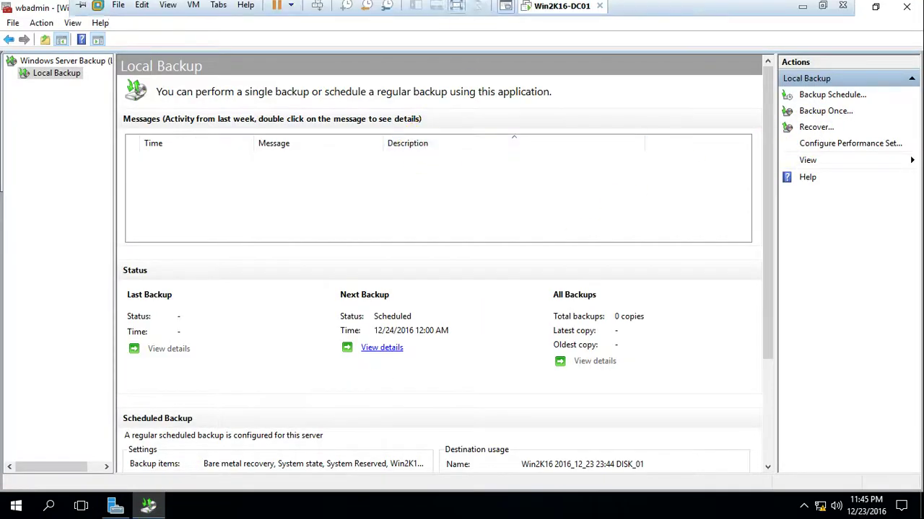
pyautogui.click(458, 10)
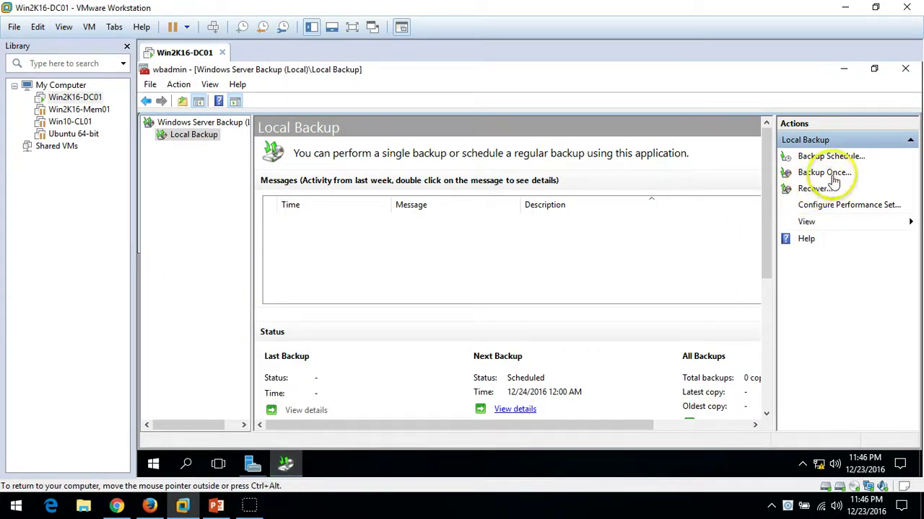
pyautogui.click(830, 175)
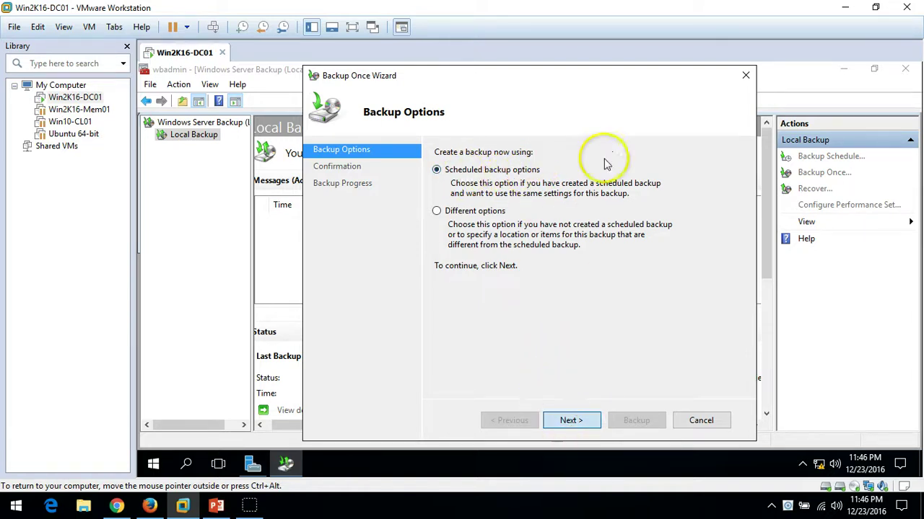
pyautogui.press('Return')
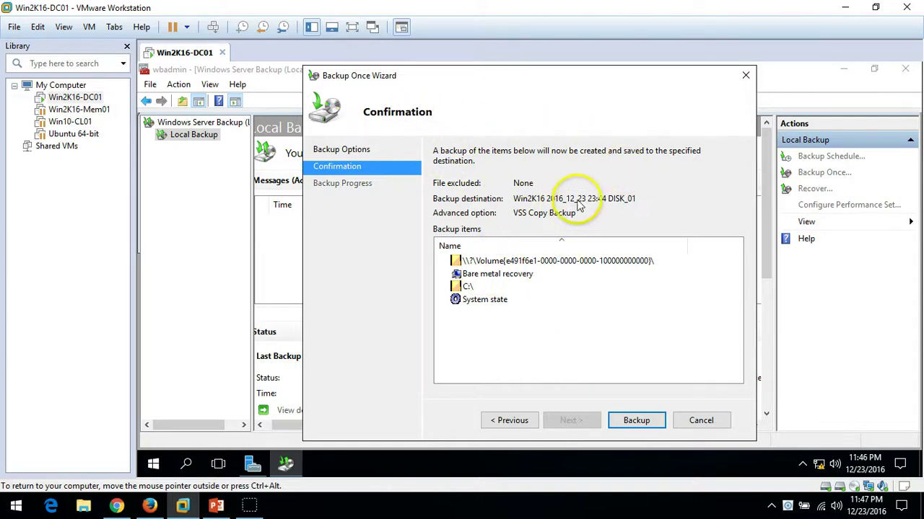
# Try the different options path with a custom configuration up to item selection, and go back to the backup options.
pyautogui.click(510, 421)
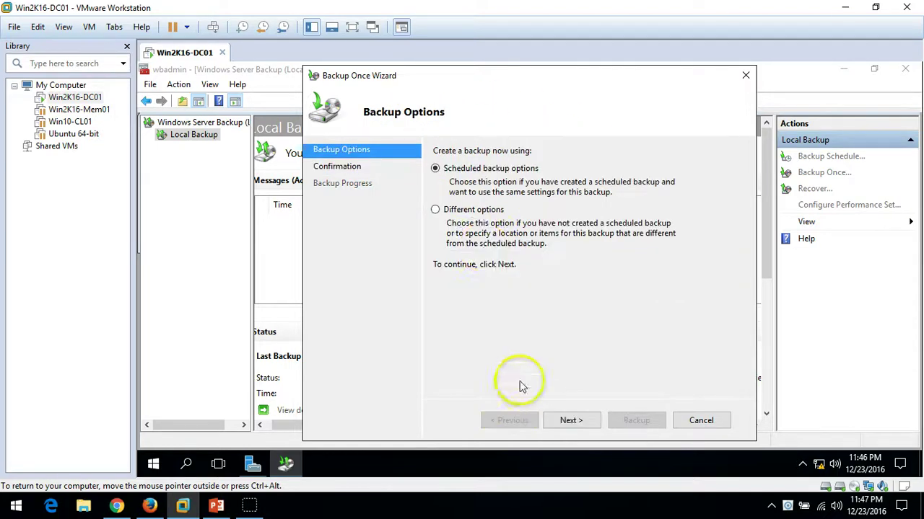
pyautogui.click(438, 212)
pyautogui.click(571, 421)
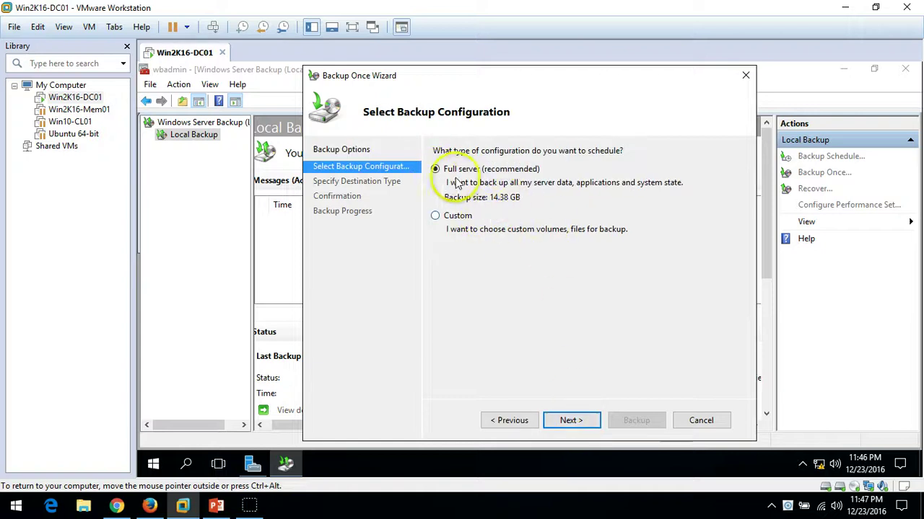
pyautogui.click(436, 215)
pyautogui.click(569, 421)
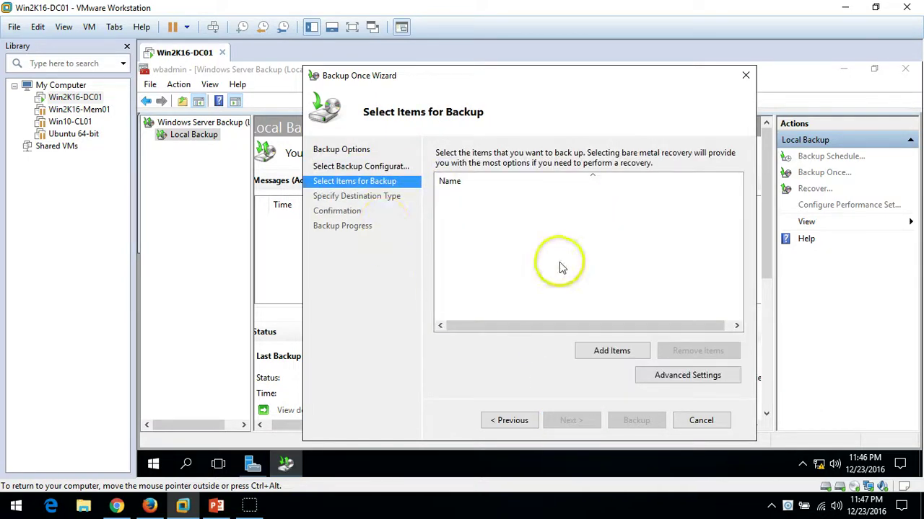
pyautogui.click(517, 424)
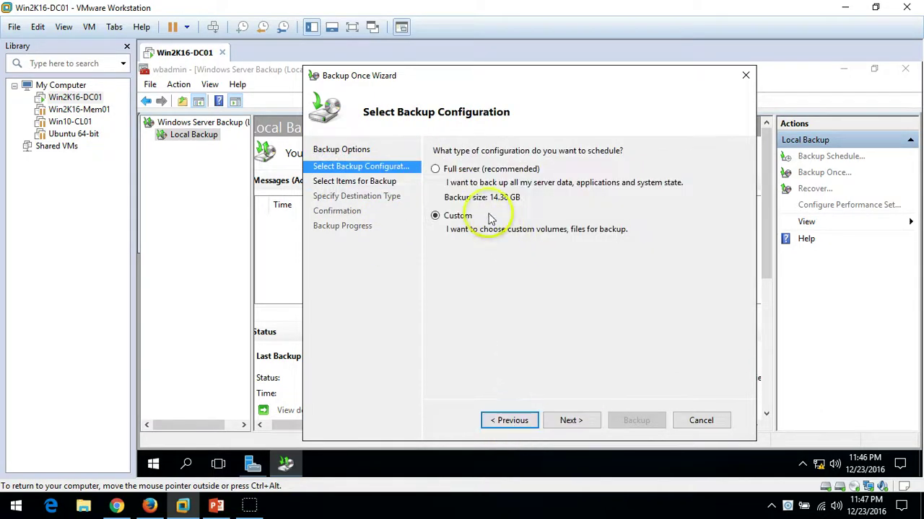
pyautogui.click(509, 420)
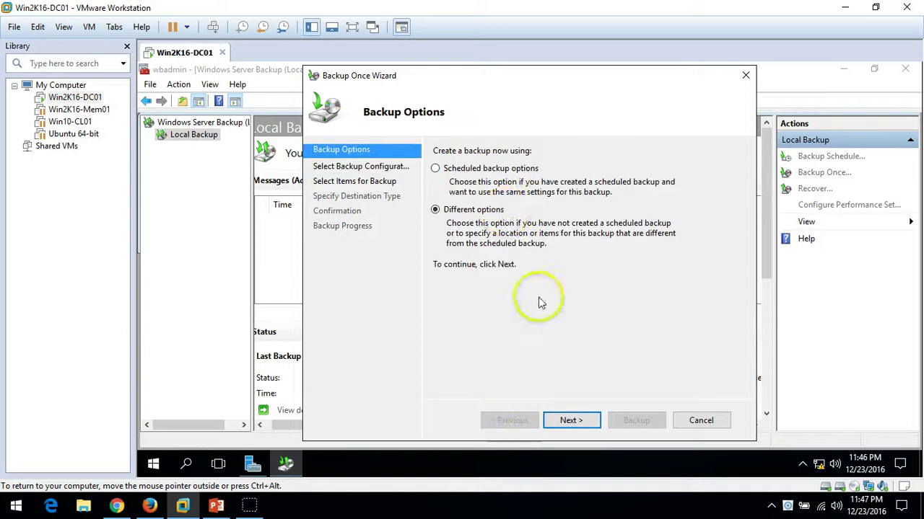
# Choose the scheduled backup options for the one-time backup and run it.
pyautogui.click(440, 168)
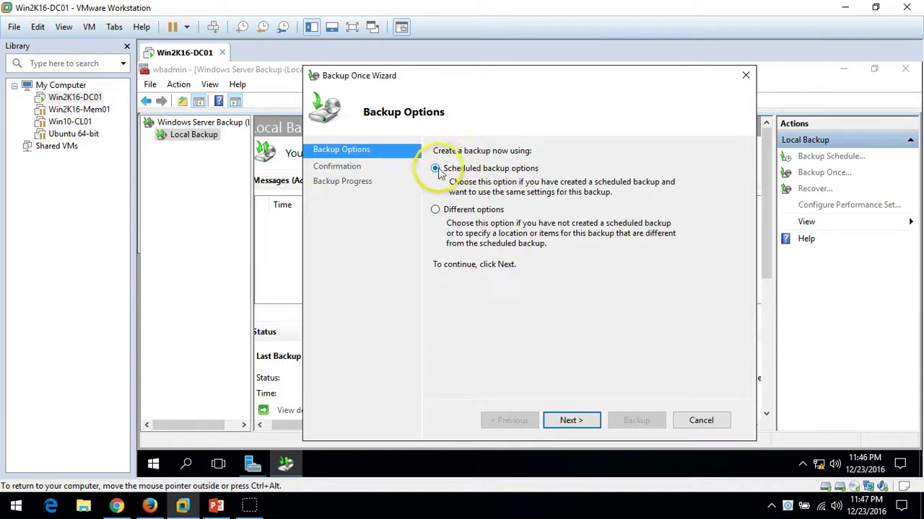
pyautogui.click(576, 426)
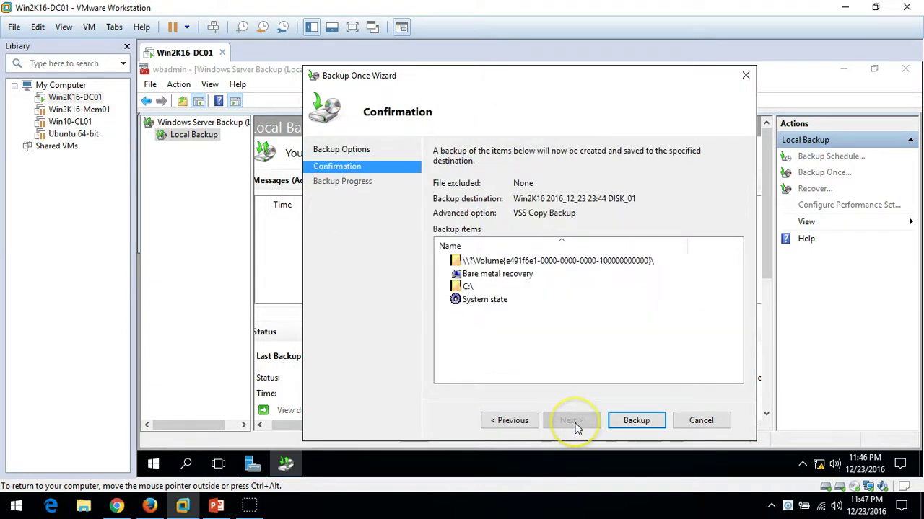
pyautogui.click(636, 420)
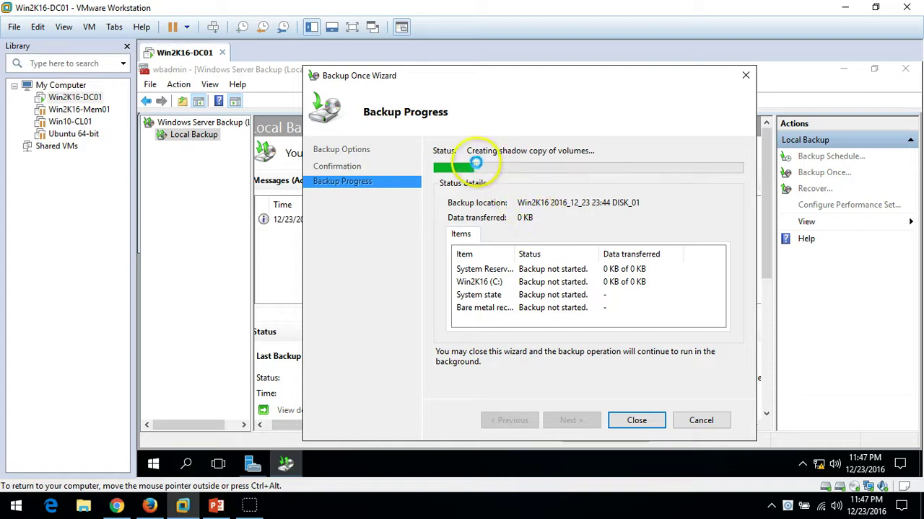
# Shift the Backup Once Wizard slightly and widen the Status and Item columns of the backup progress list.
pyautogui.click(570, 270)
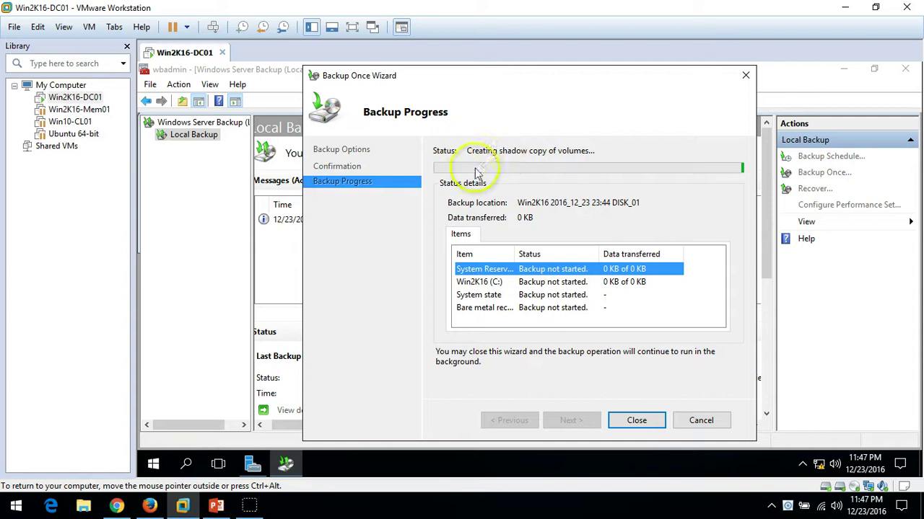
pyautogui.moveTo(613, 82); pyautogui.dragTo(596, 79)
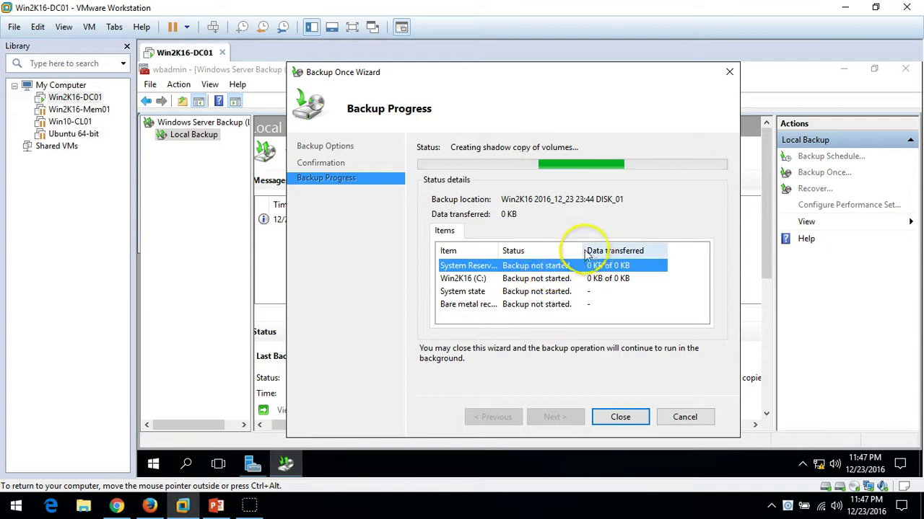
pyautogui.moveTo(584, 251); pyautogui.dragTo(598, 251)
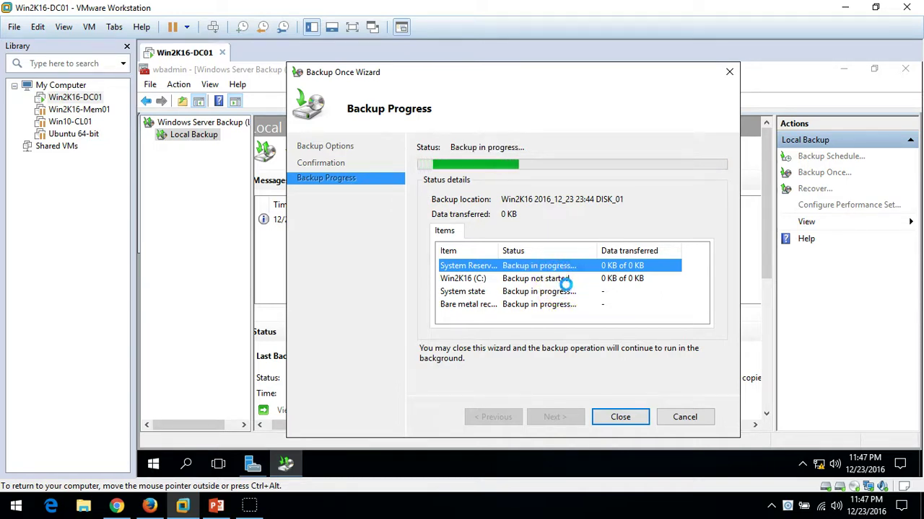
pyautogui.doubleClick(598, 248)
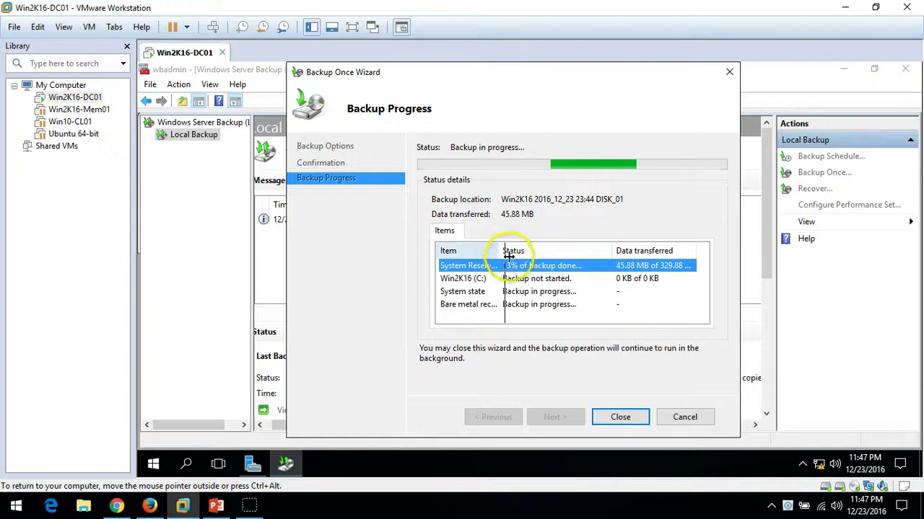
pyautogui.moveTo(500, 291); pyautogui.dragTo(507, 296)
# Check the backup progress of the System Reserved and Win2K16 (C:) volumes.
pyautogui.click(532, 280)
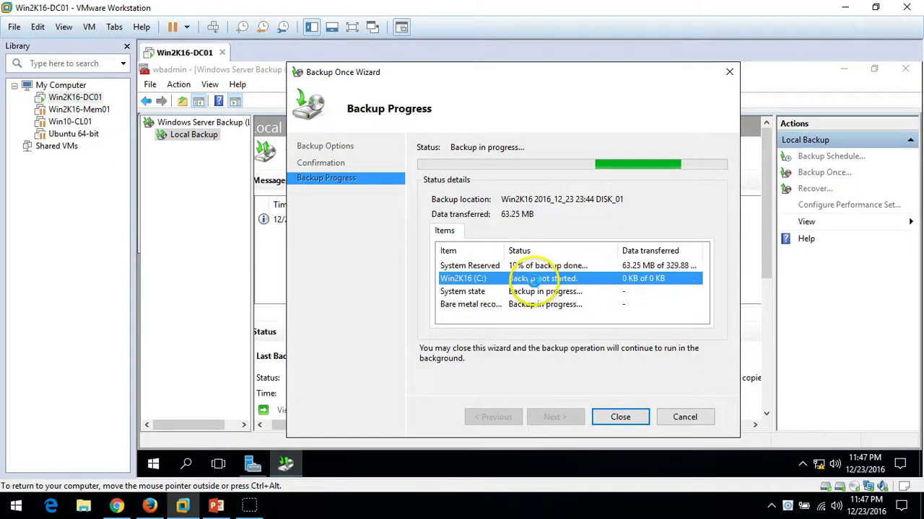
pyautogui.click(535, 266)
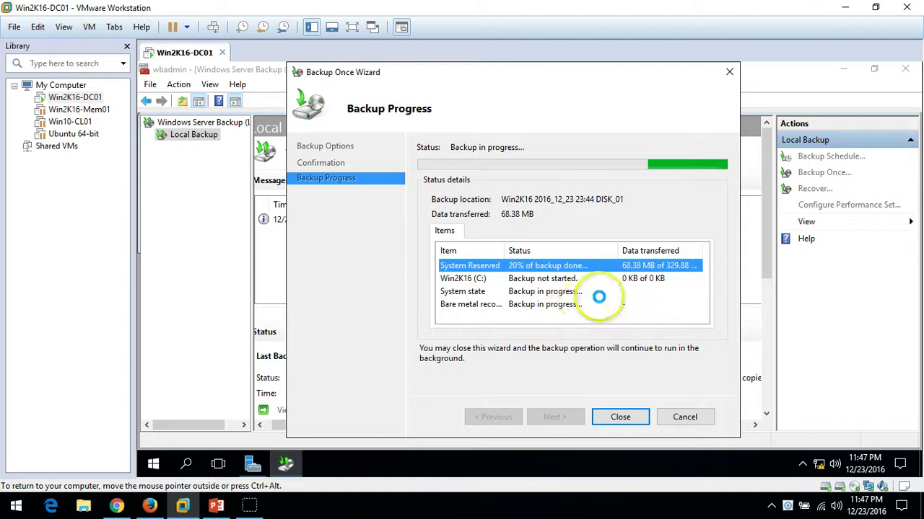
pyautogui.click(563, 280)
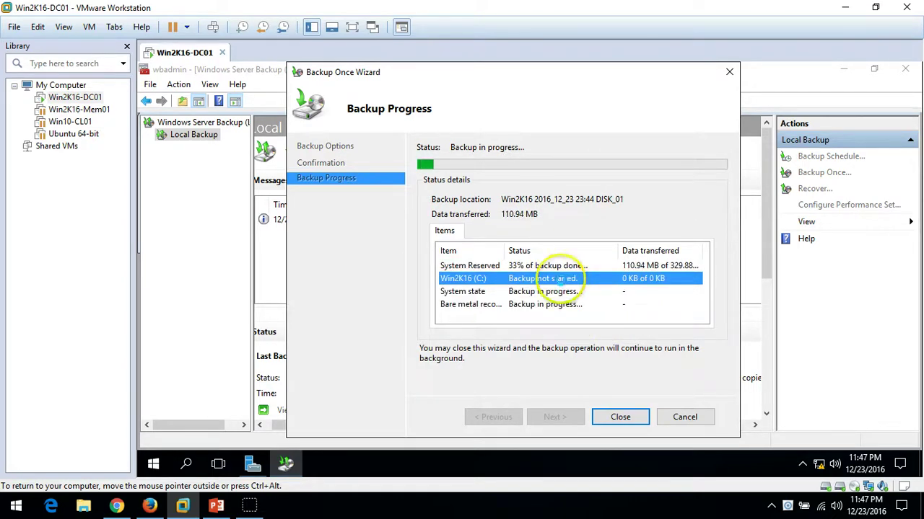
pyautogui.click(559, 266)
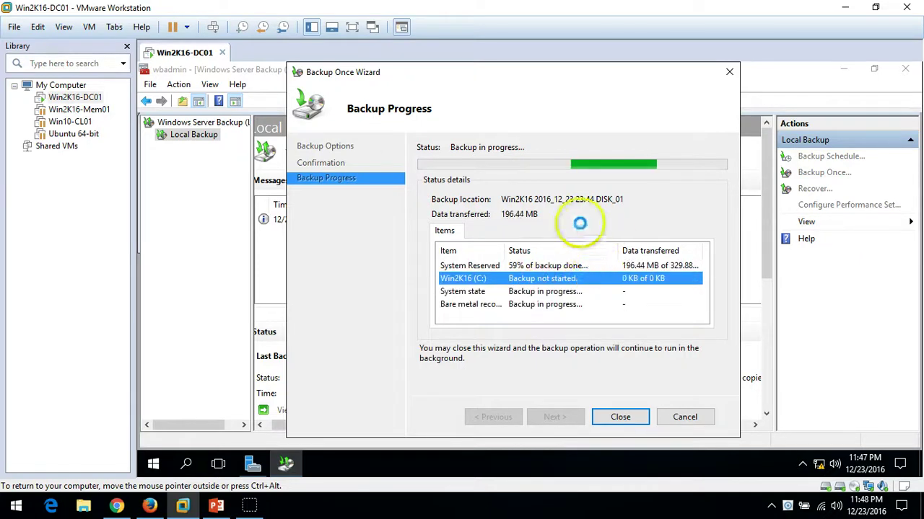
# Switch to PowerPoint to review the demo task list, then return to VMware Workstation and check the Win2K16 (C:) backup progress.
pyautogui.click(215, 505)
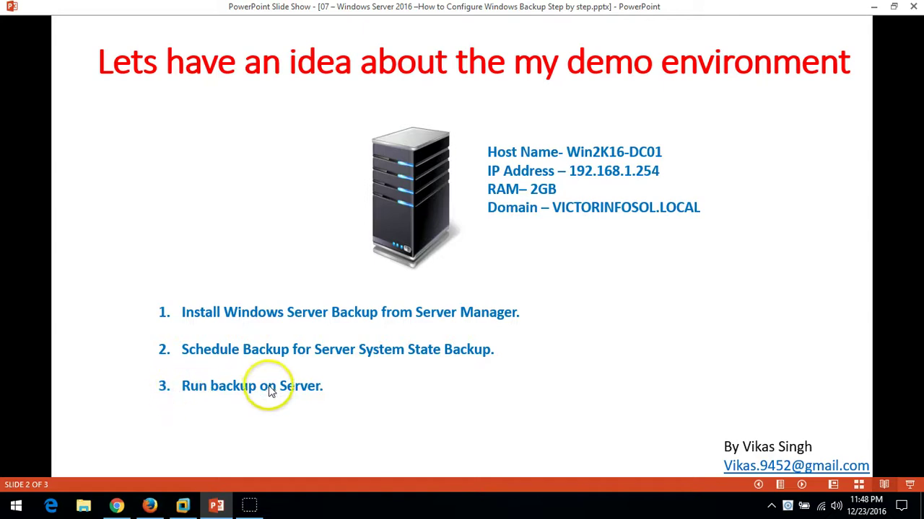
pyautogui.click(183, 505)
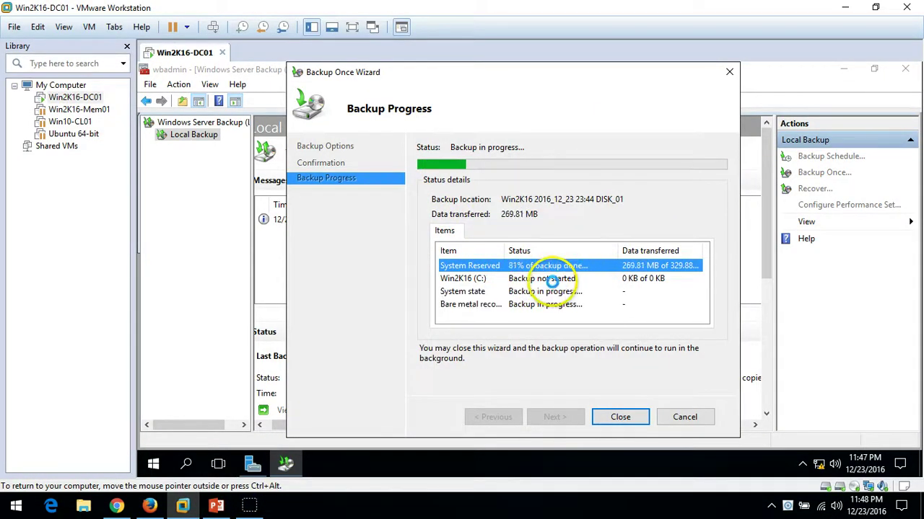
pyautogui.click(548, 280)
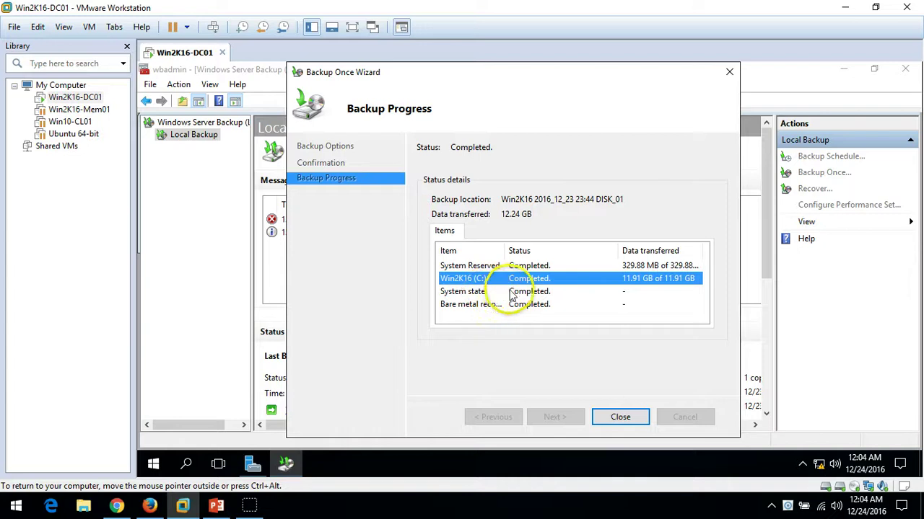
# Check the status of the System state and Bare metal recovery items, and close the Backup Once Wizard.
pyautogui.click(512, 293)
pyautogui.click(522, 304)
pyautogui.click(532, 294)
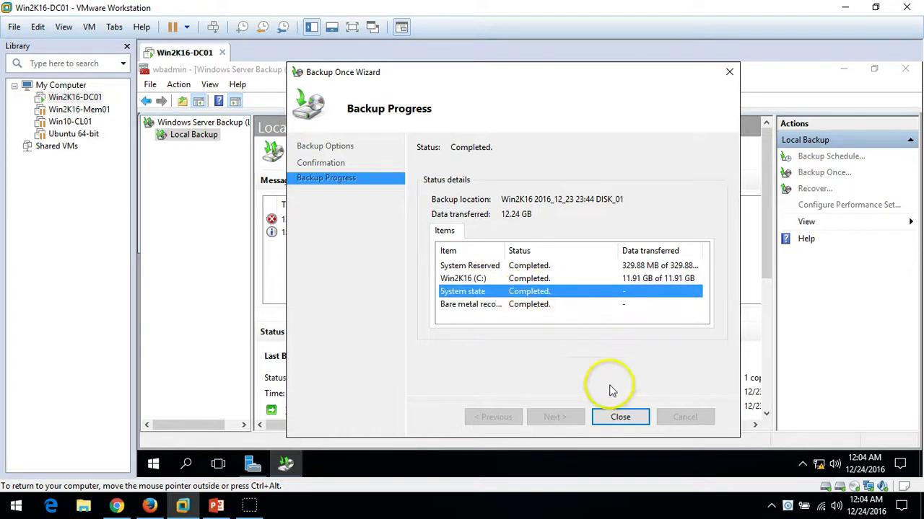
pyautogui.click(619, 417)
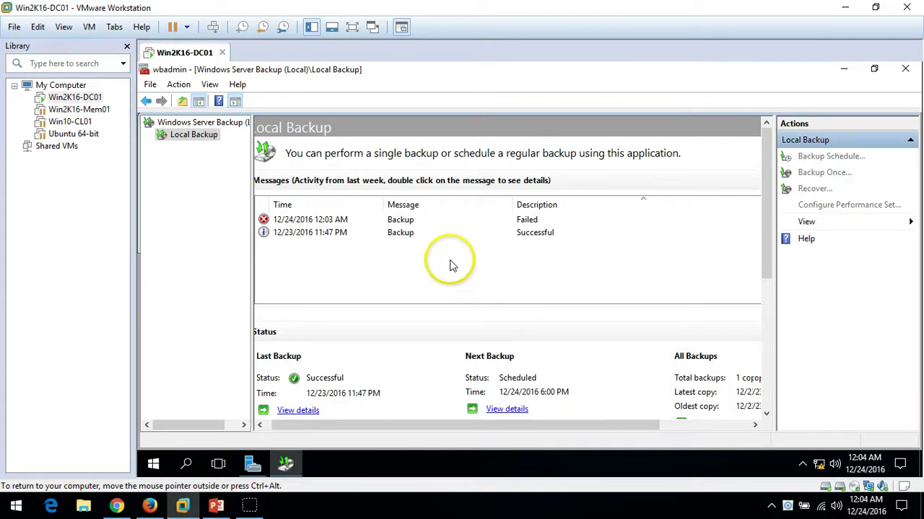
# Compare the time and description of the two backup entries in the Local Backup message list.
pyautogui.click(452, 235)
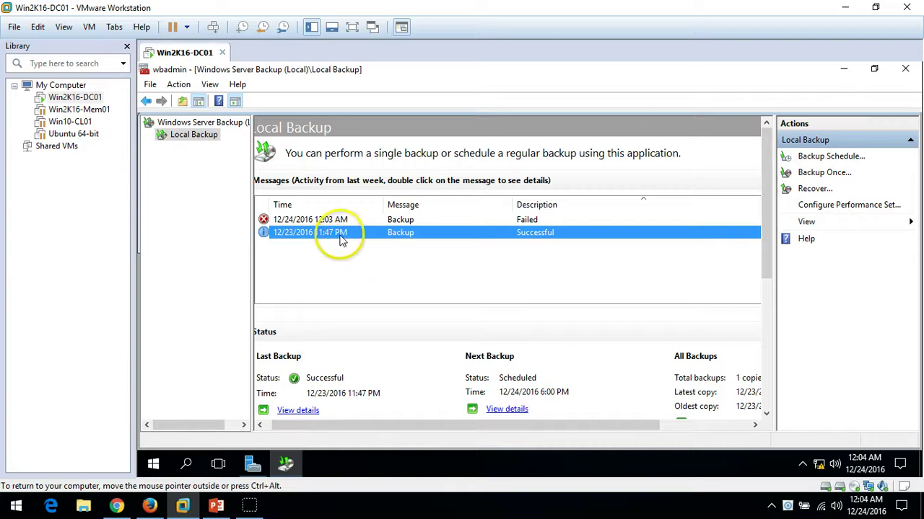
pyautogui.click(412, 220)
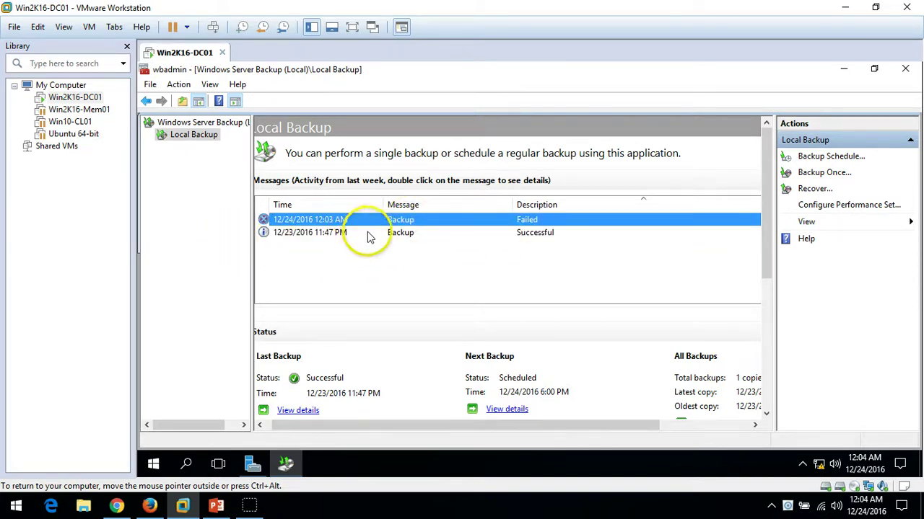
pyautogui.click(312, 235)
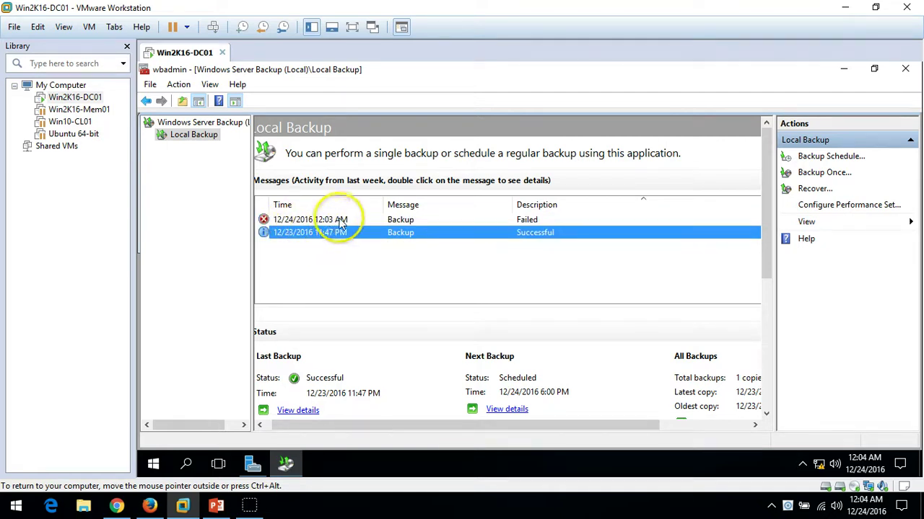
pyautogui.click(341, 220)
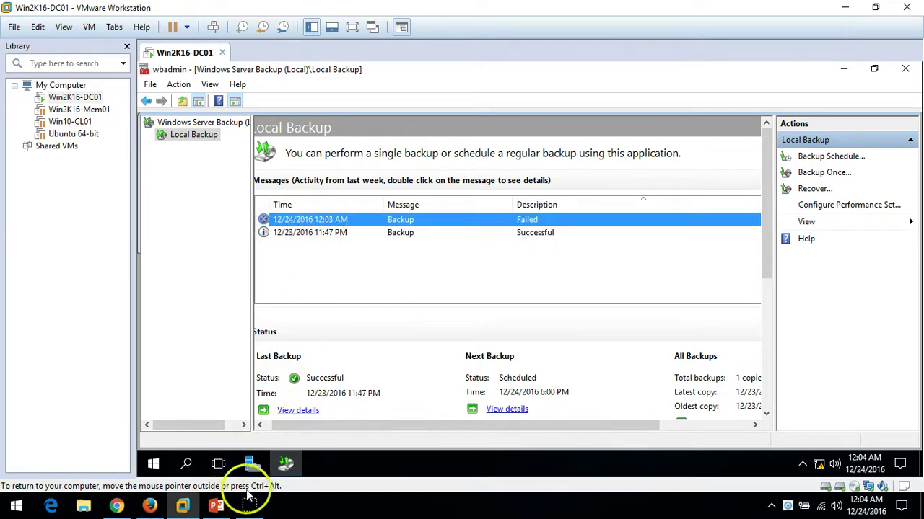
pyautogui.click(317, 235)
pyautogui.click(340, 220)
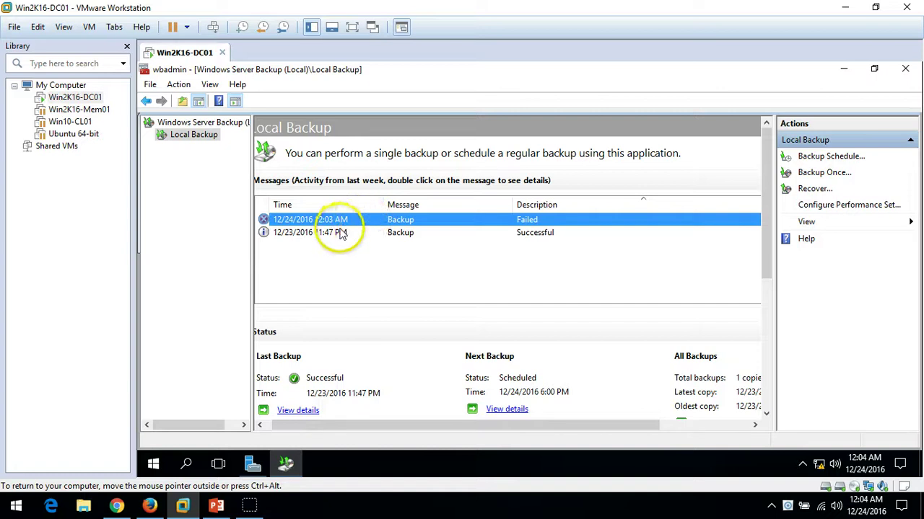
pyautogui.click(354, 235)
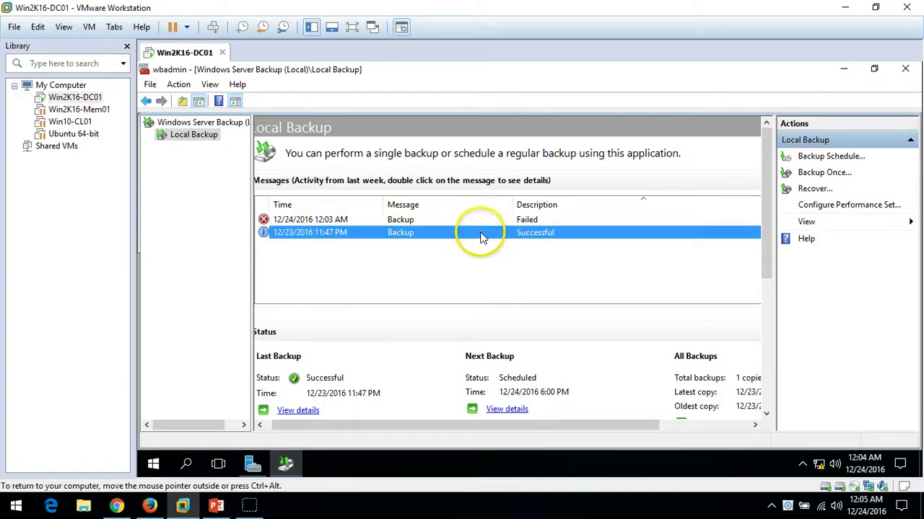
# View the Windows Server Backup (Local) summary, and return to Local Backup to inspect the 12:03 AM backup entry.
pyautogui.click(210, 124)
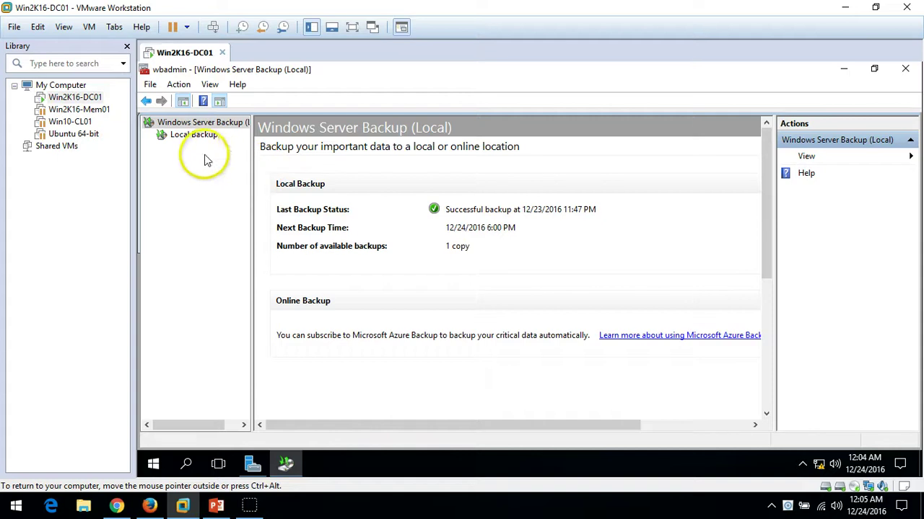
pyautogui.click(192, 137)
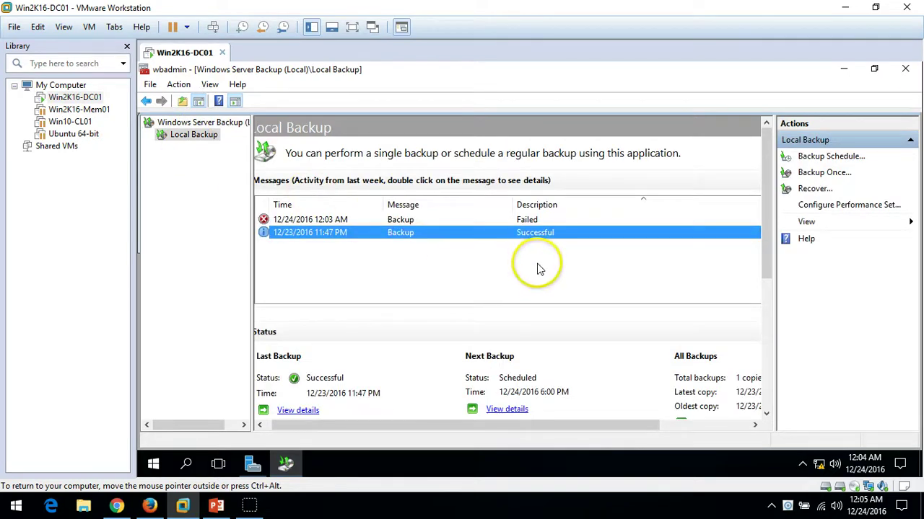
pyautogui.click(531, 220)
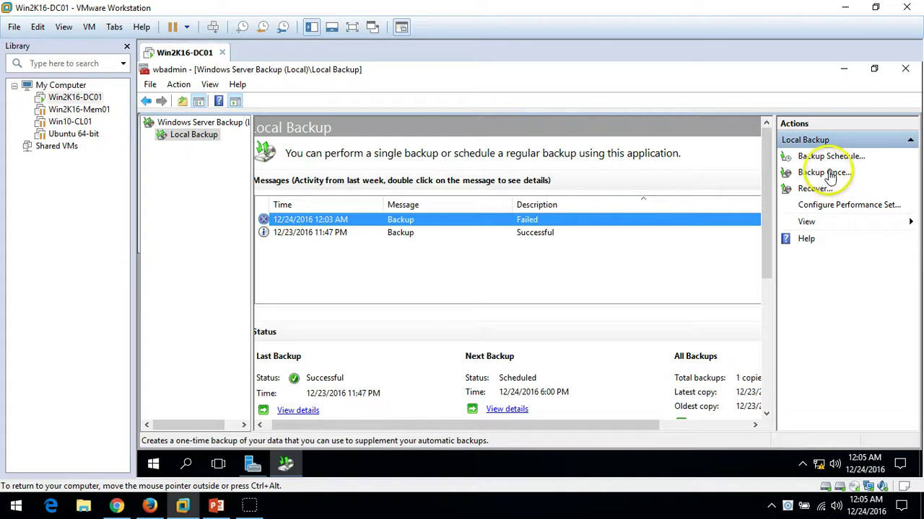
# Run another one-time backup using the scheduled backup options.
pyautogui.click(827, 173)
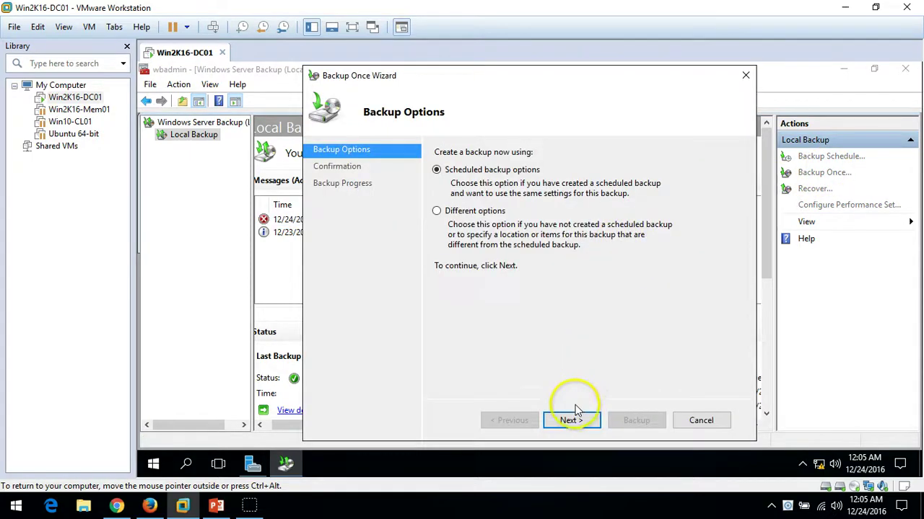
pyautogui.click(574, 419)
pyautogui.click(625, 421)
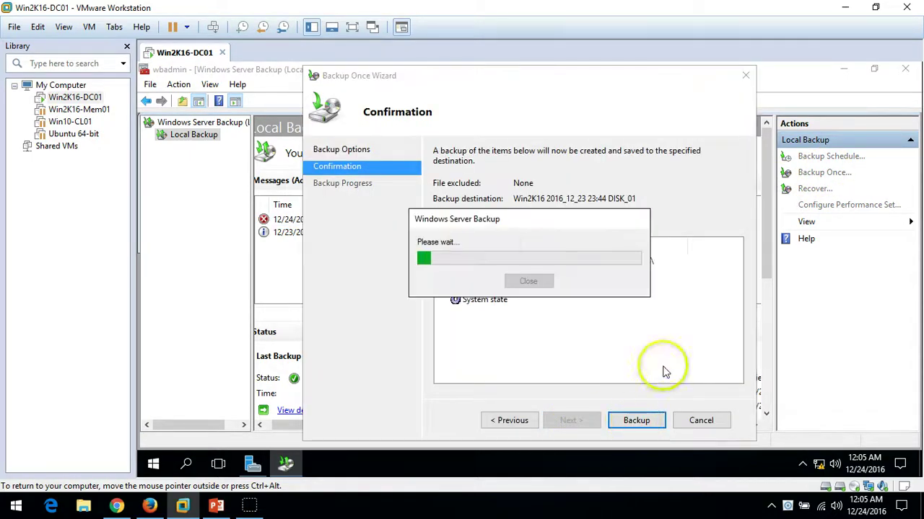
pyautogui.moveTo(516, 229); pyautogui.dragTo(368, 278)
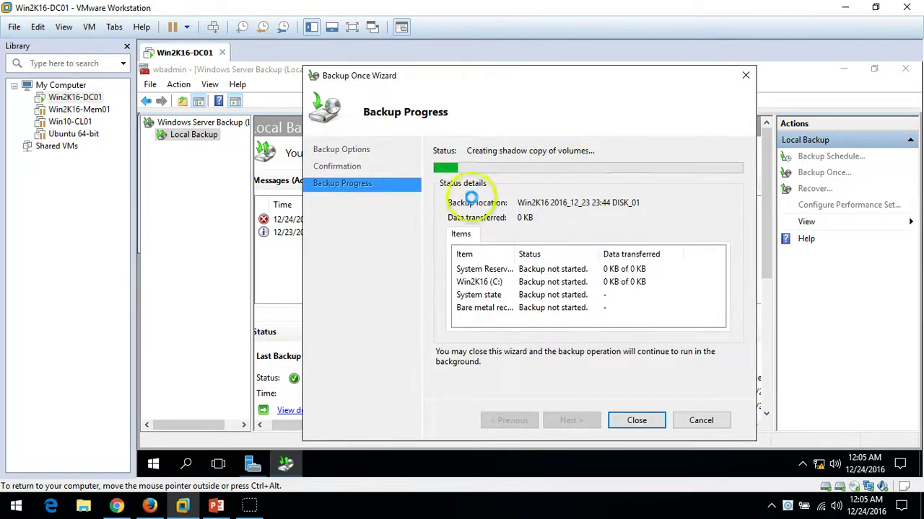
# Check the progress status of all four backup items, and move the Backup Once Wizard slightly aside.
pyautogui.click(548, 272)
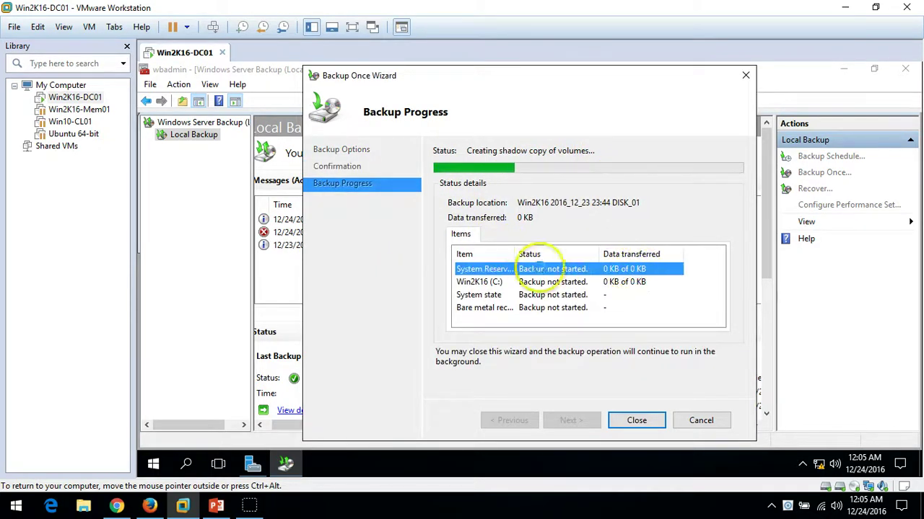
pyautogui.click(570, 296)
pyautogui.click(560, 281)
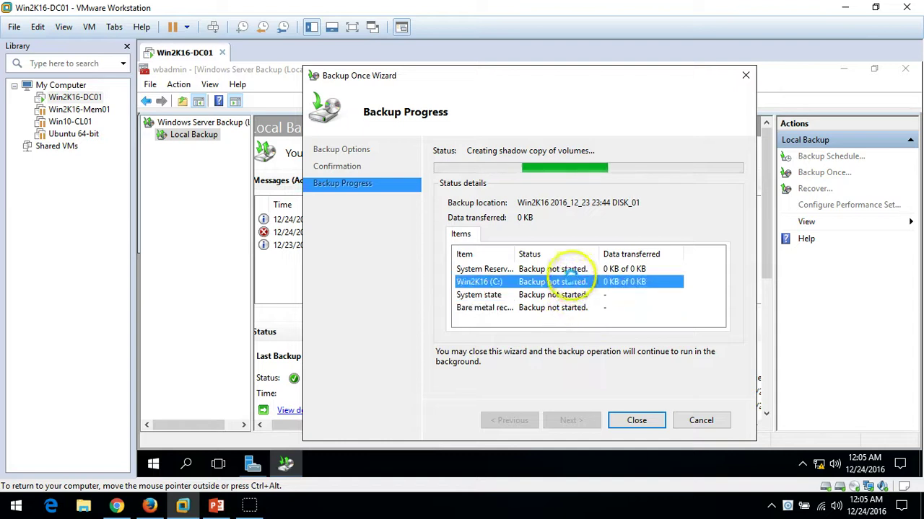
pyautogui.click(567, 270)
pyautogui.click(561, 282)
pyautogui.click(553, 306)
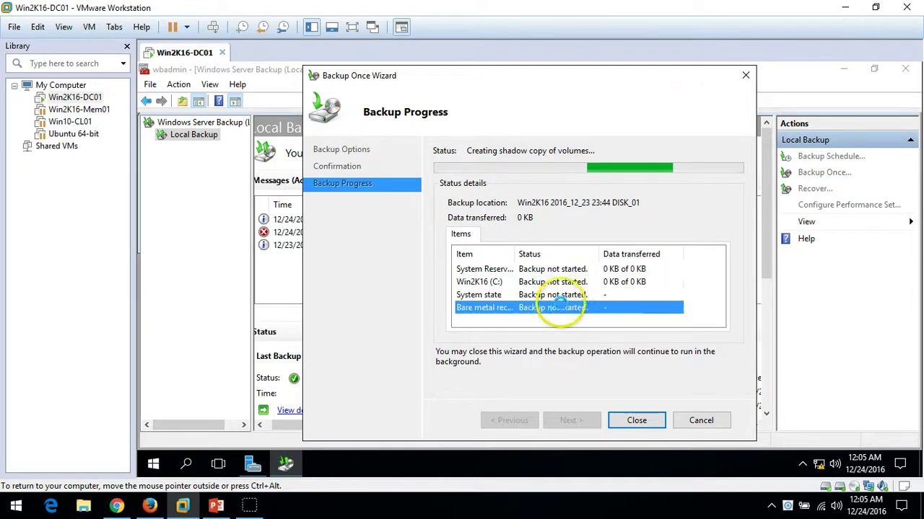
pyautogui.click(566, 293)
pyautogui.click(561, 282)
pyautogui.click(563, 269)
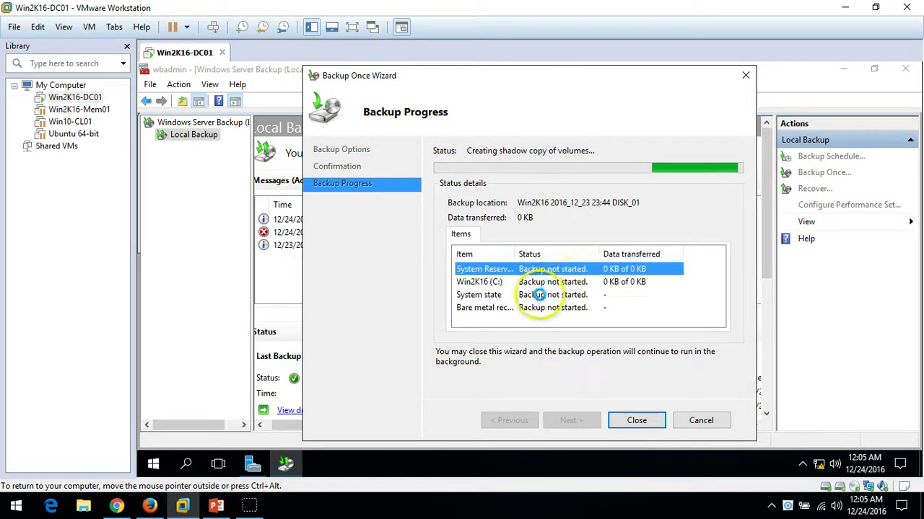
pyautogui.moveTo(559, 76); pyautogui.dragTo(598, 74)
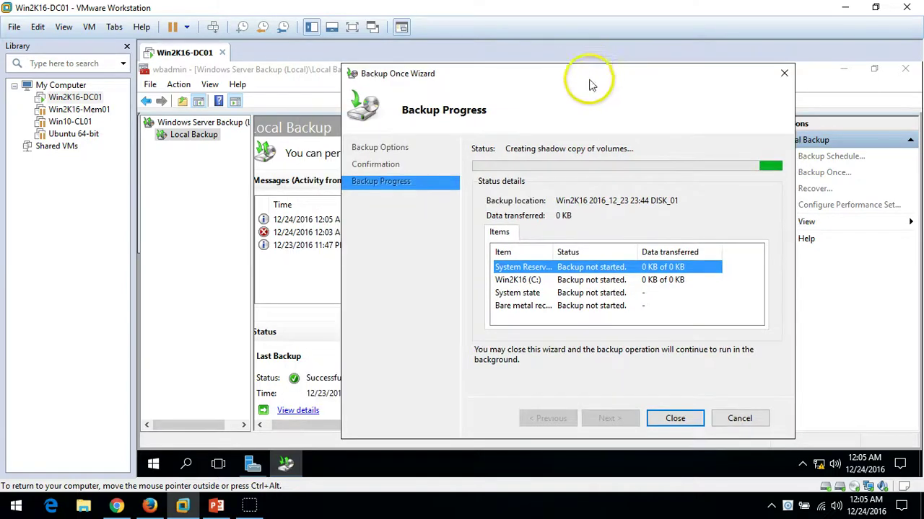
# Switch to the PowerPoint slide show and advance to the closing thank-you slide.
pyautogui.click(215, 505)
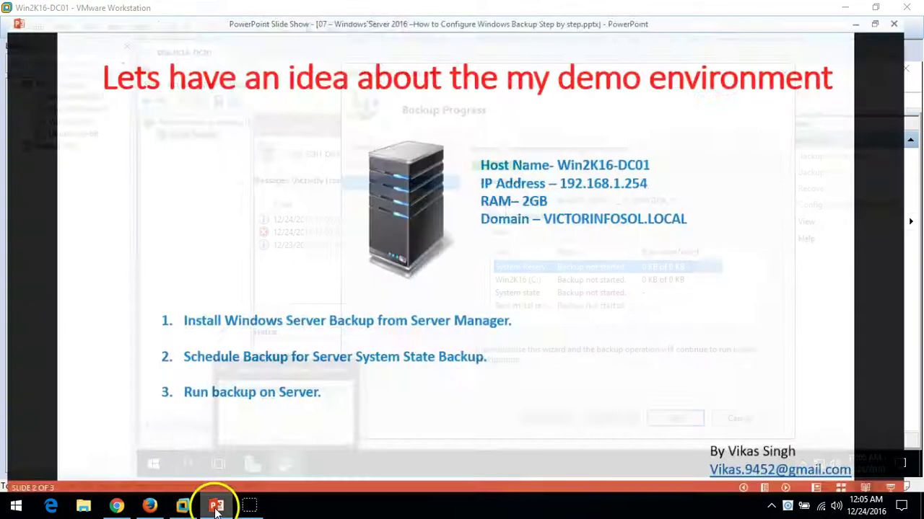
pyautogui.click(801, 485)
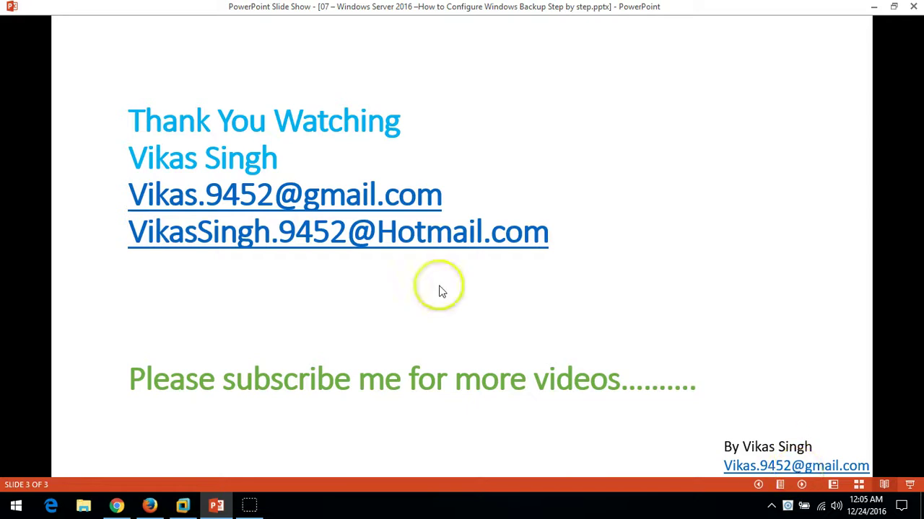